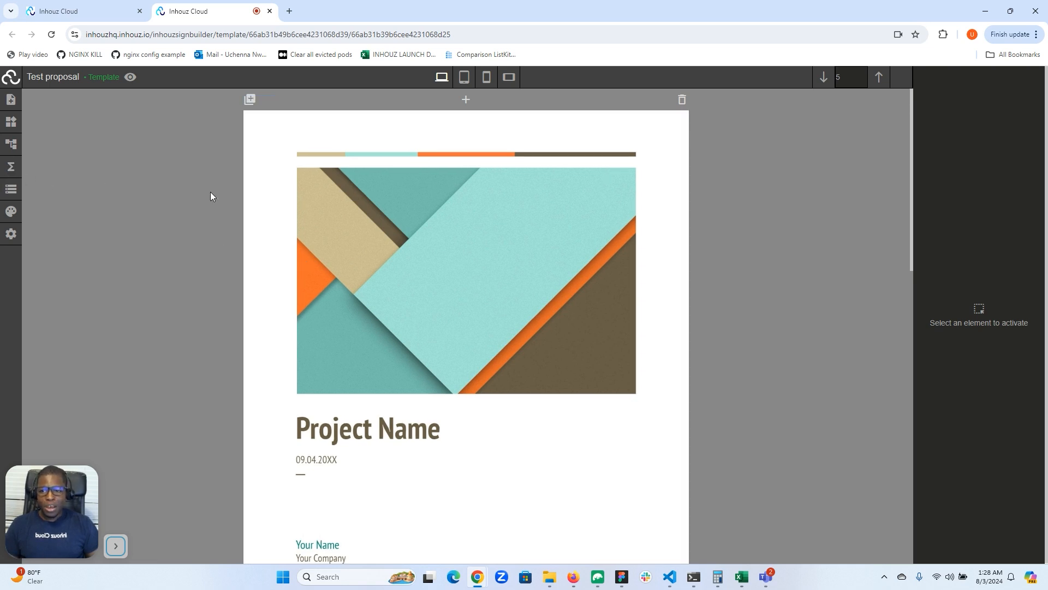
Examine the cover page's style, attribute and event settings and the app's lifecycle functions.
left_click(319, 205)
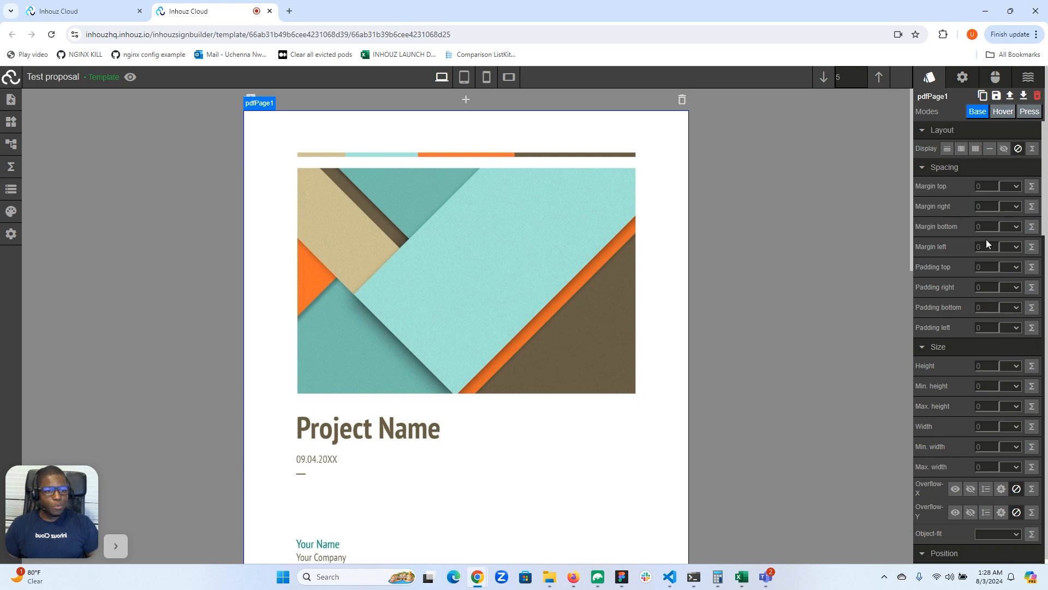
scroll(976, 276, "down", 5)
scroll(968, 286, "up", 5)
left_click(960, 80)
left_click(995, 77)
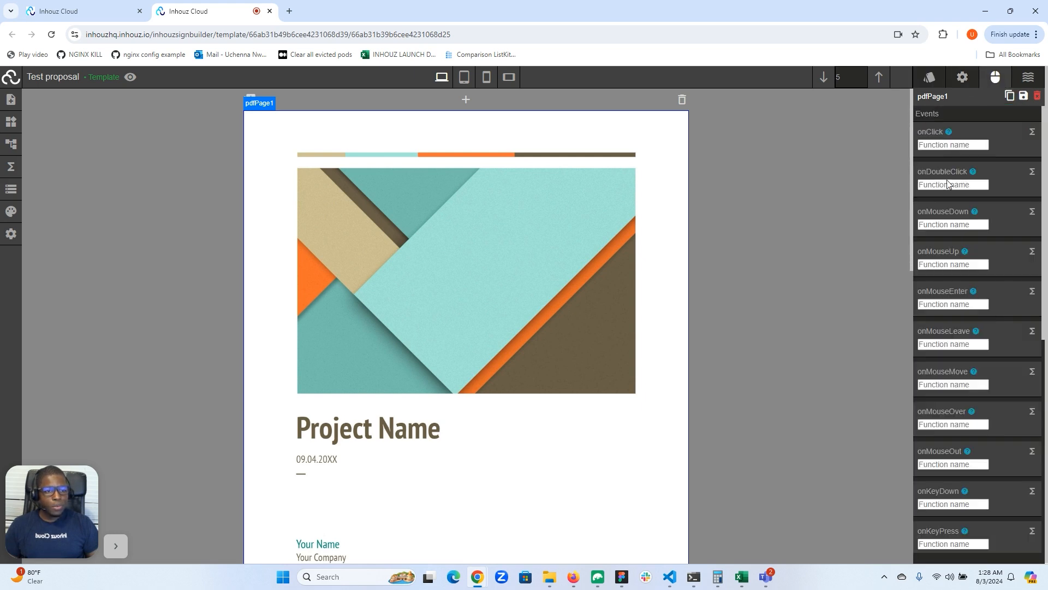
left_click(958, 78)
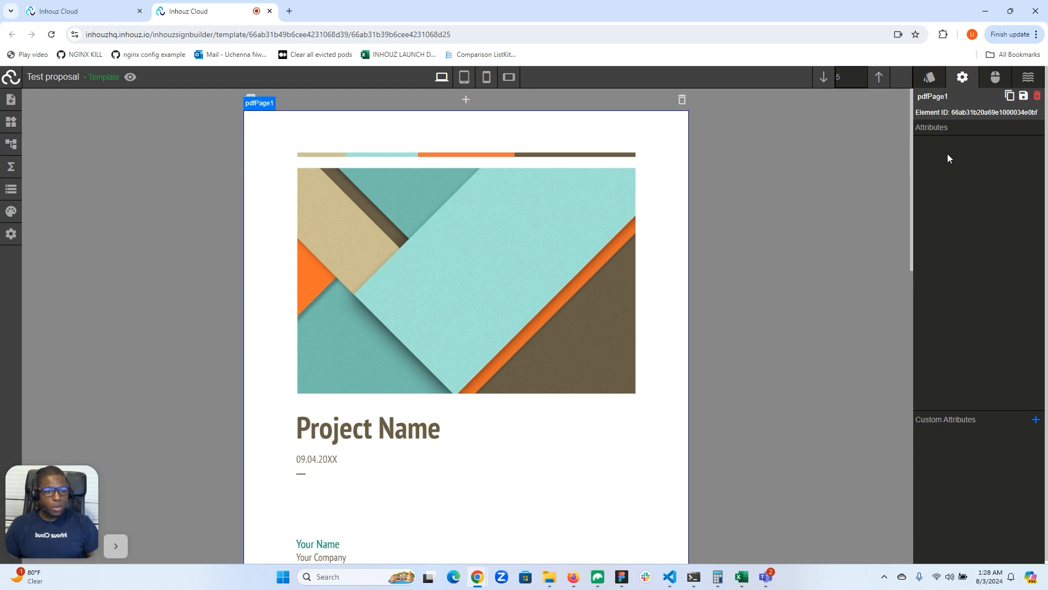
left_click(930, 78)
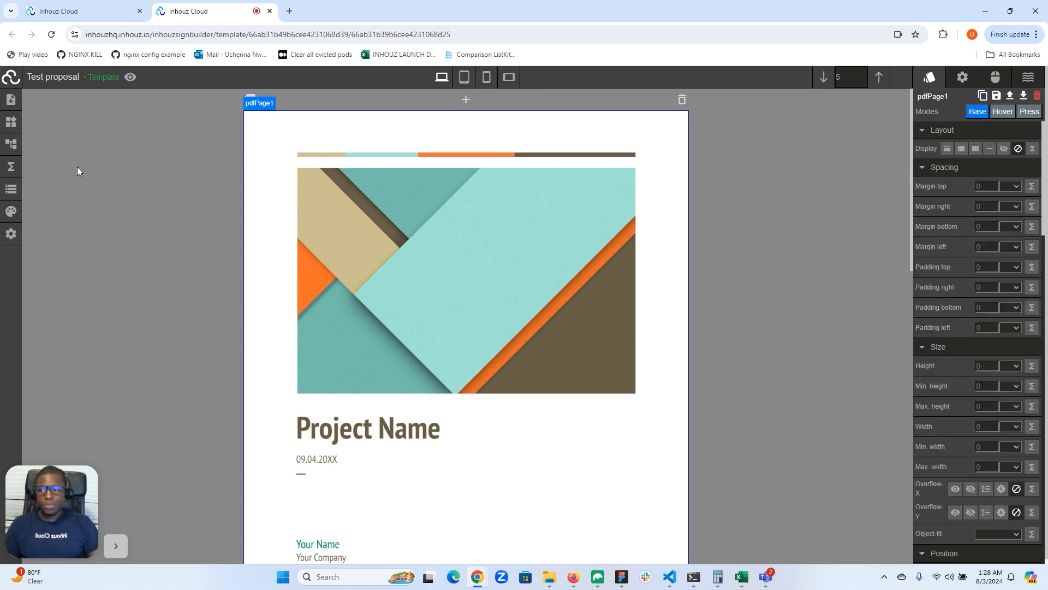
left_click(11, 167)
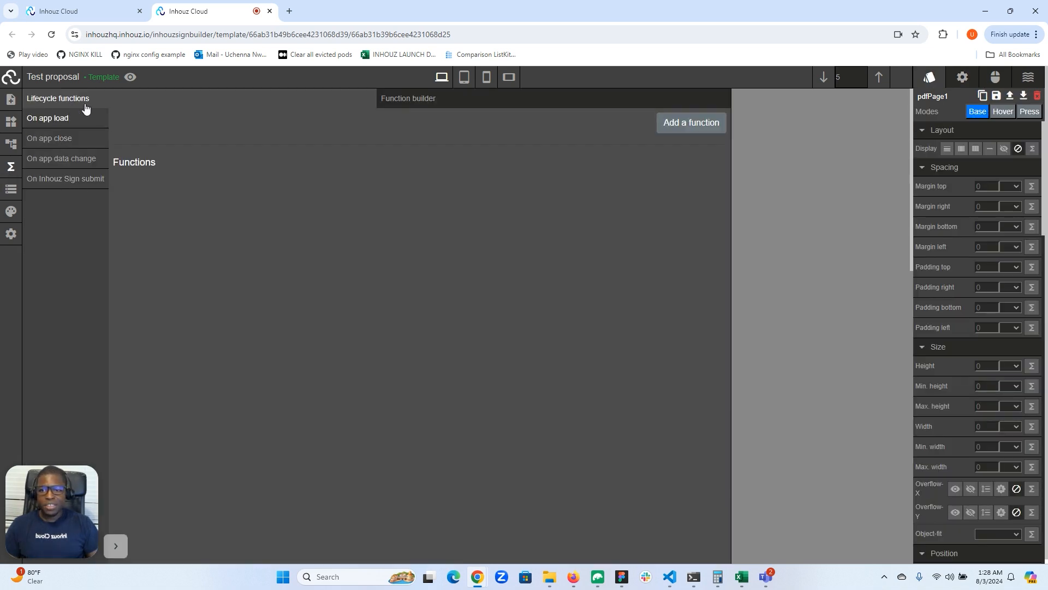
left_click(12, 167)
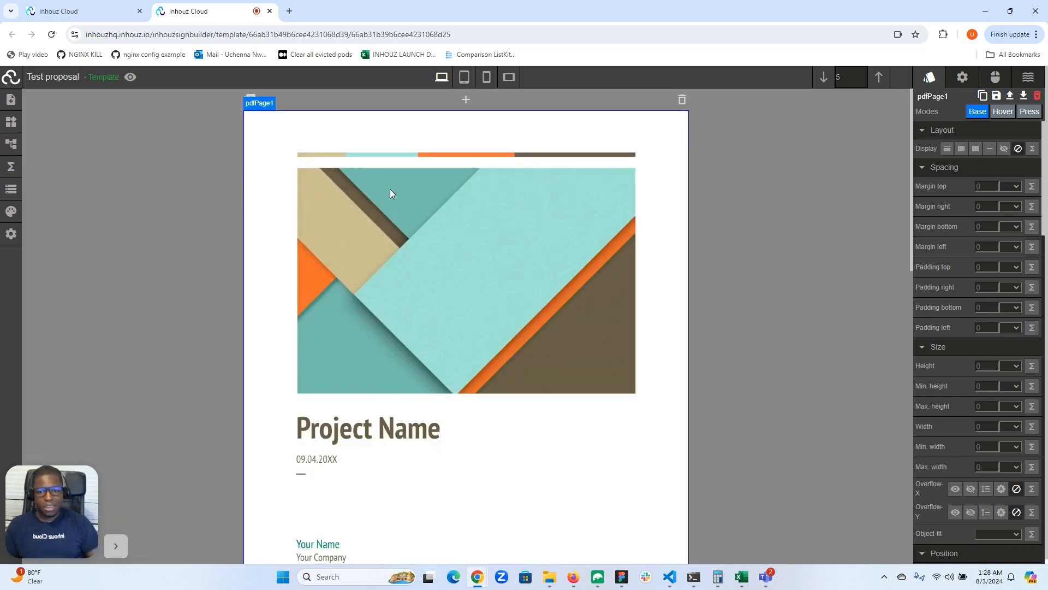
Add an Input element to the cover page just below the date under the Project Name heading.
scroll(388, 197, "down", 2)
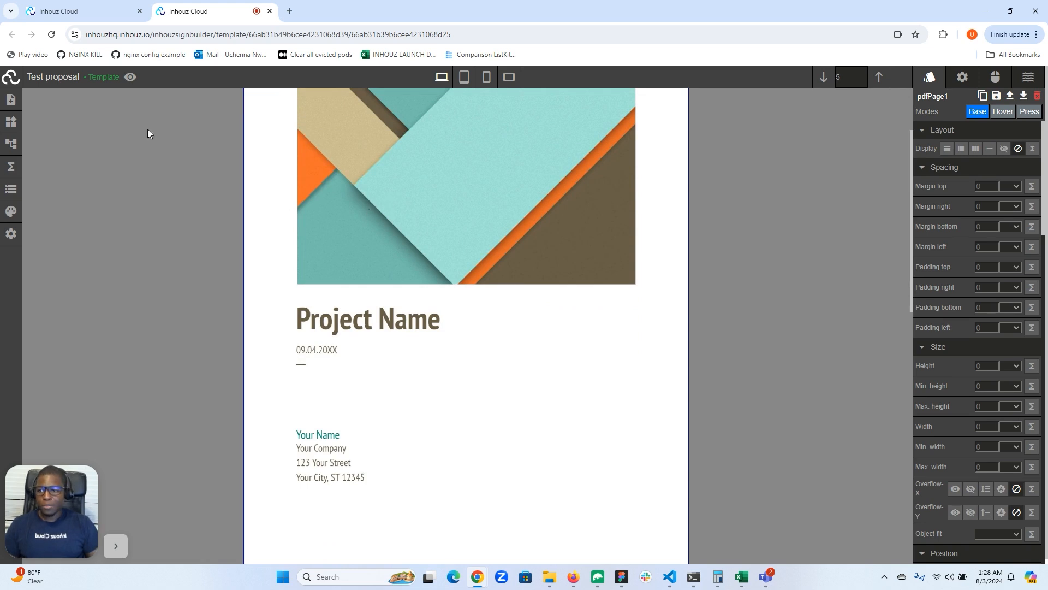
left_click(10, 123)
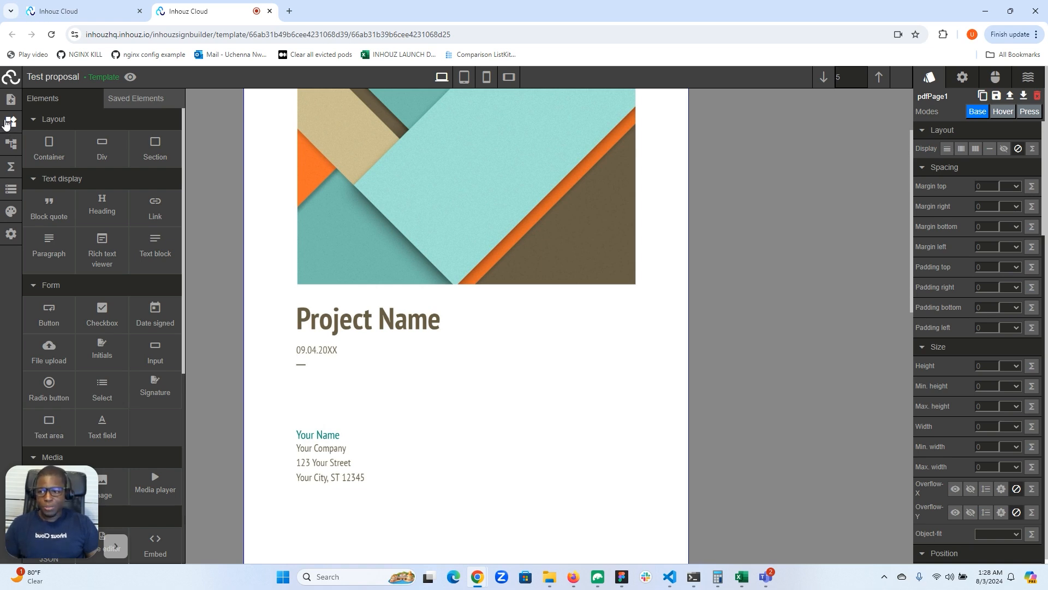
left_click_drag(143, 346, 298, 378)
left_click(350, 381)
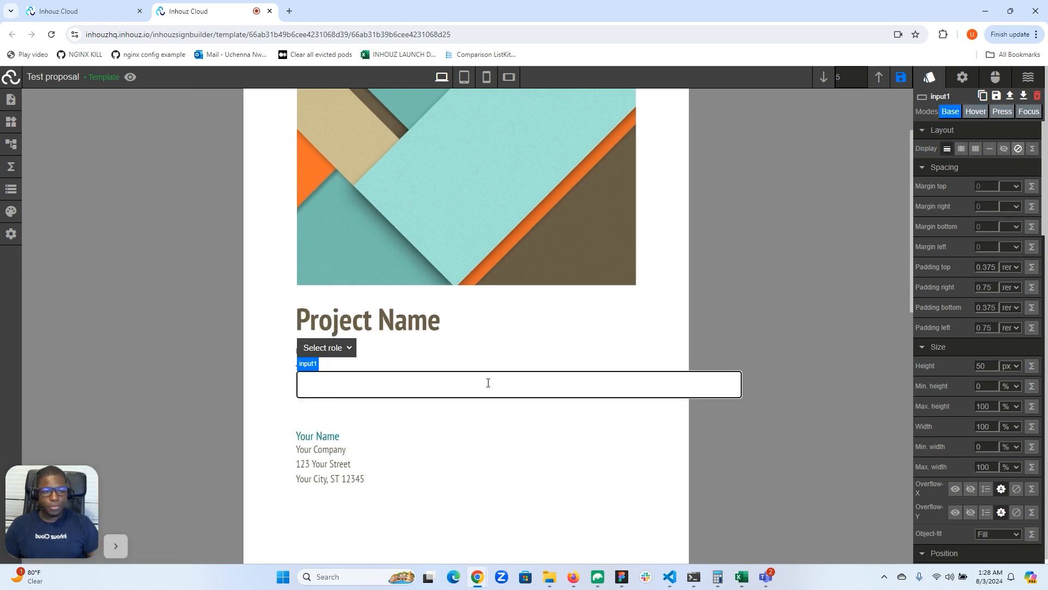
Set the new input element's width to 20%.
left_click(990, 427)
key("BackSpace")
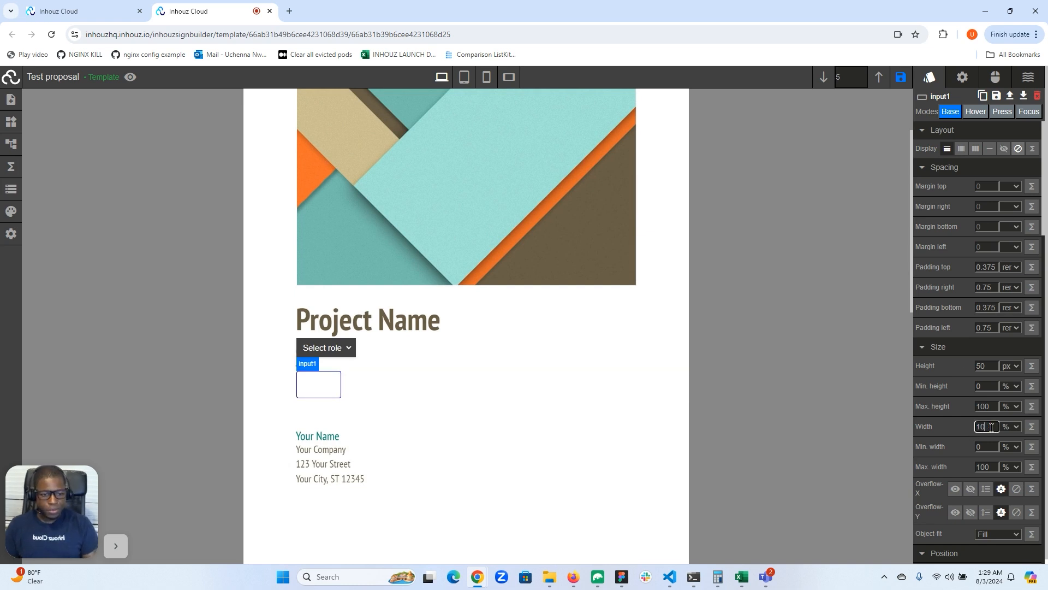
left_click(329, 385)
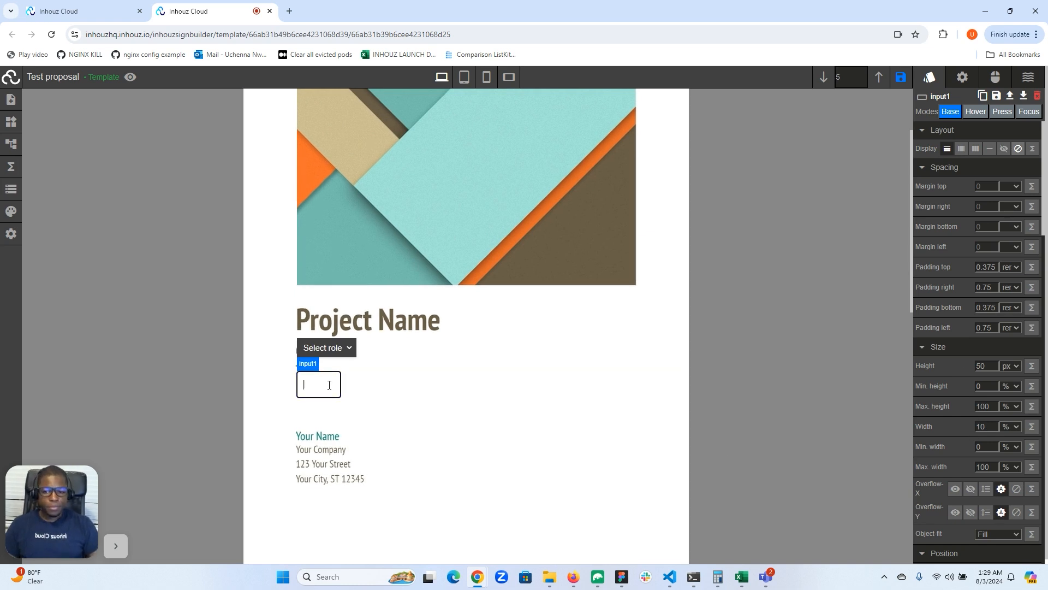
left_click(981, 421)
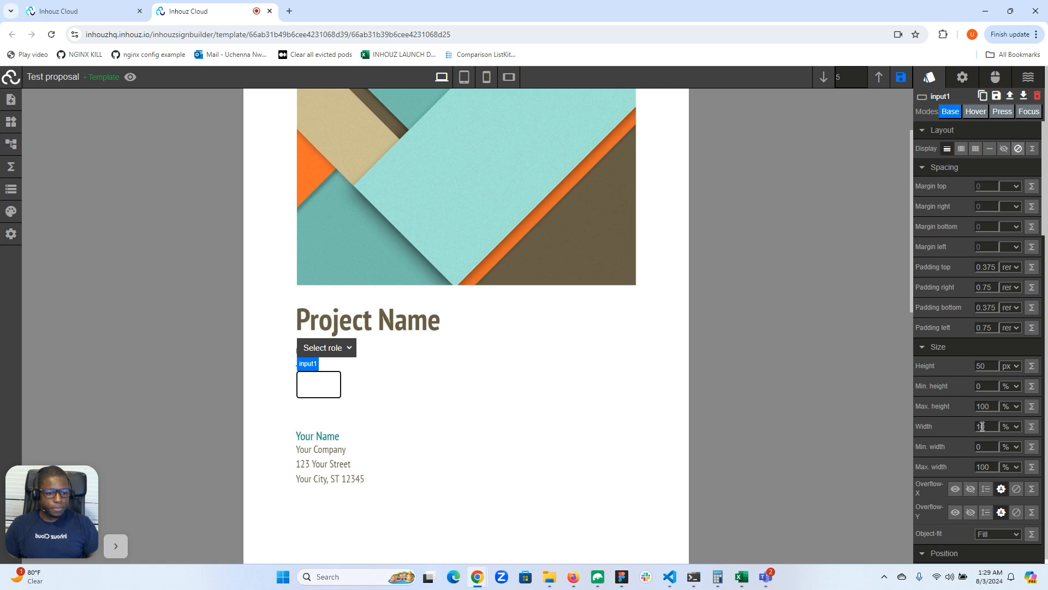
key("BackSpace")
key("BackSpace")
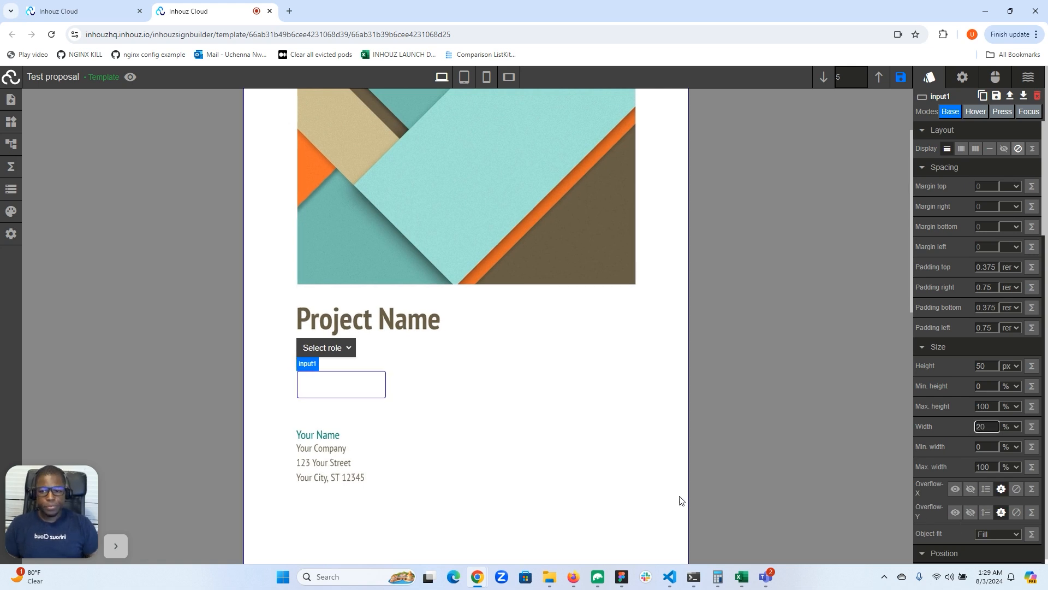
left_click(330, 416)
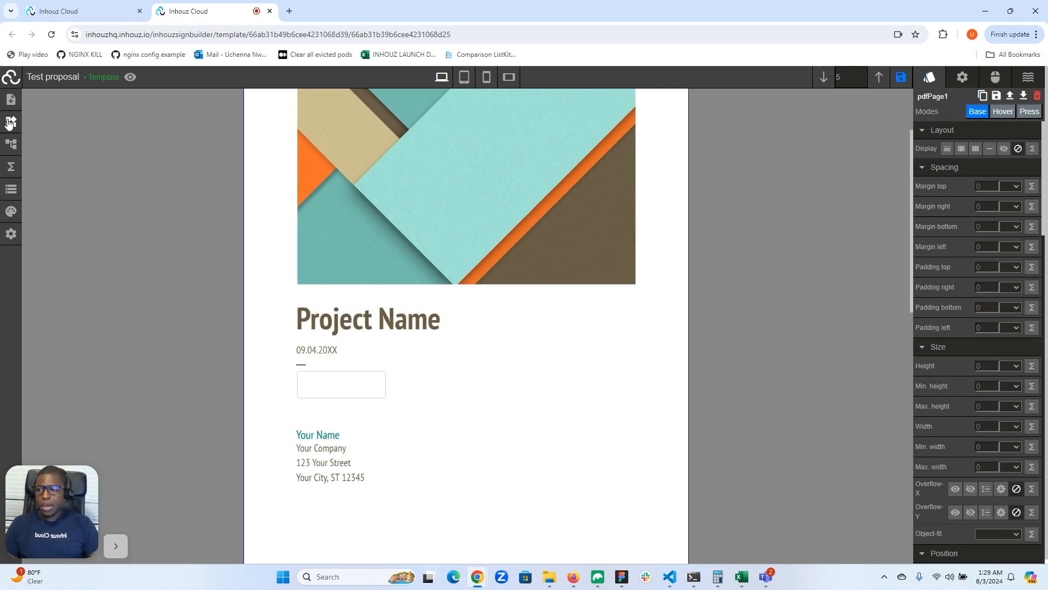
Add a Text field element between the input box and the Your Name line.
left_click(11, 121)
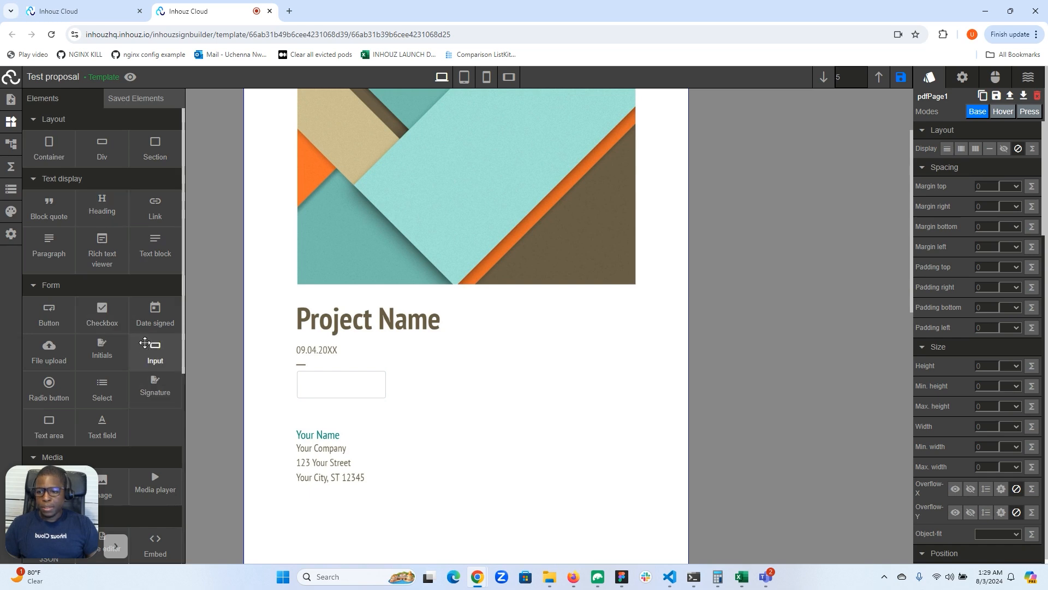
left_click_drag(93, 428, 107, 431)
left_click_drag(238, 420, 316, 410)
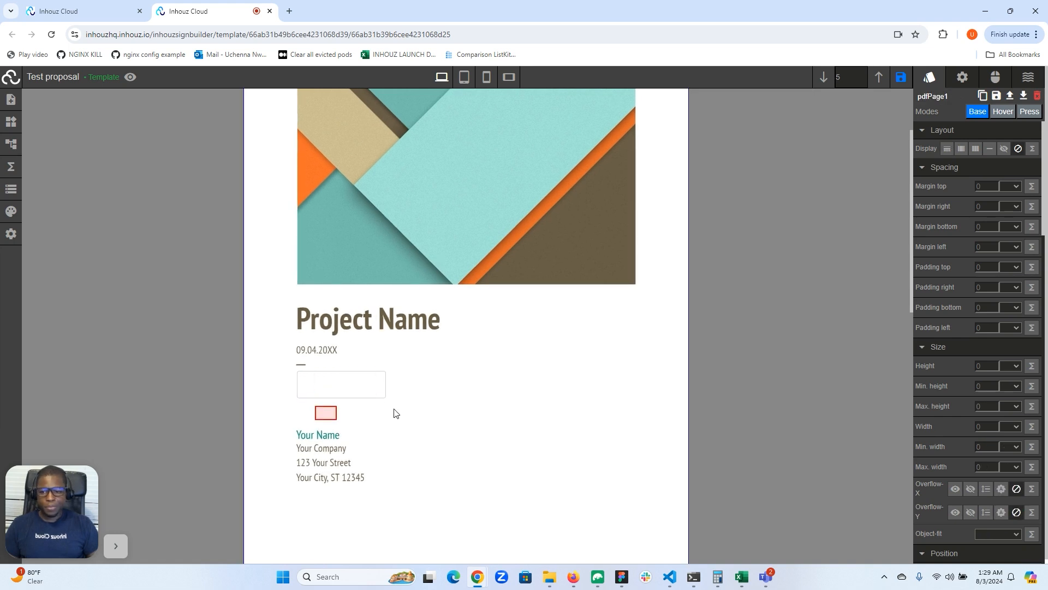
left_click(323, 414)
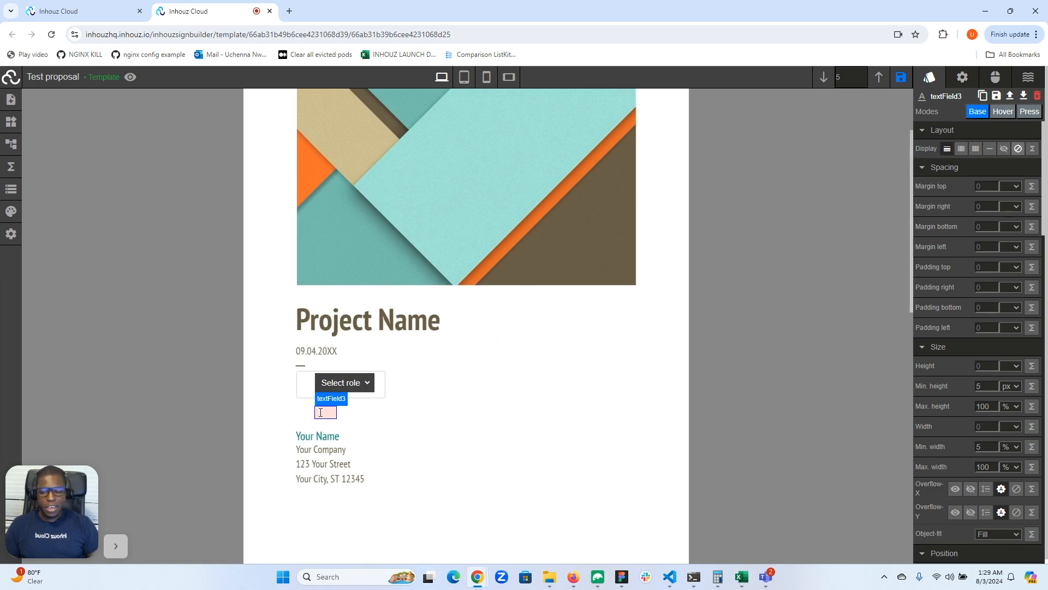
Set the input element's type attribute to Number.
left_click(308, 385)
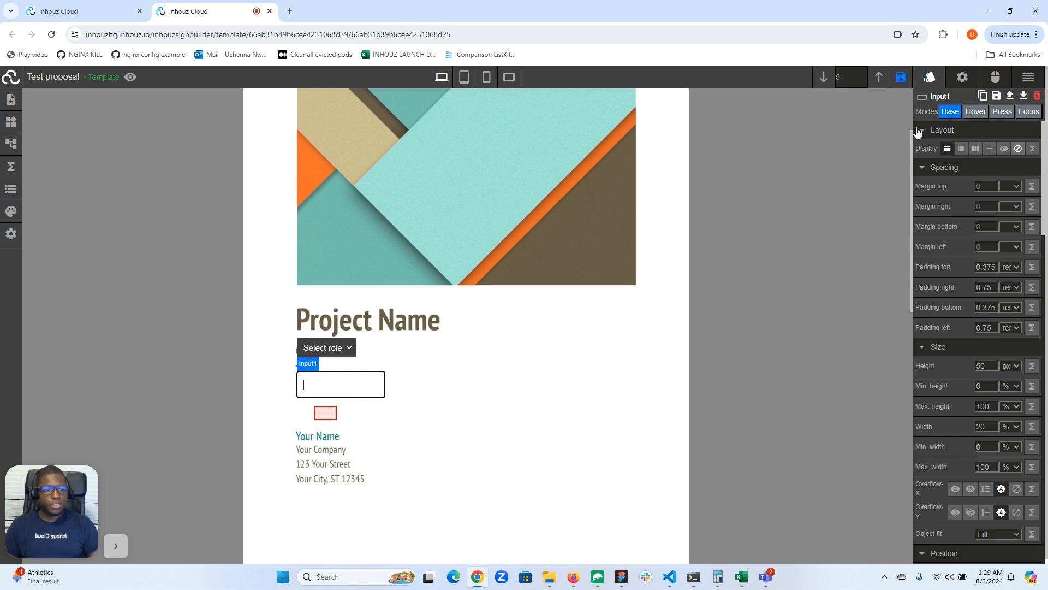
left_click(963, 77)
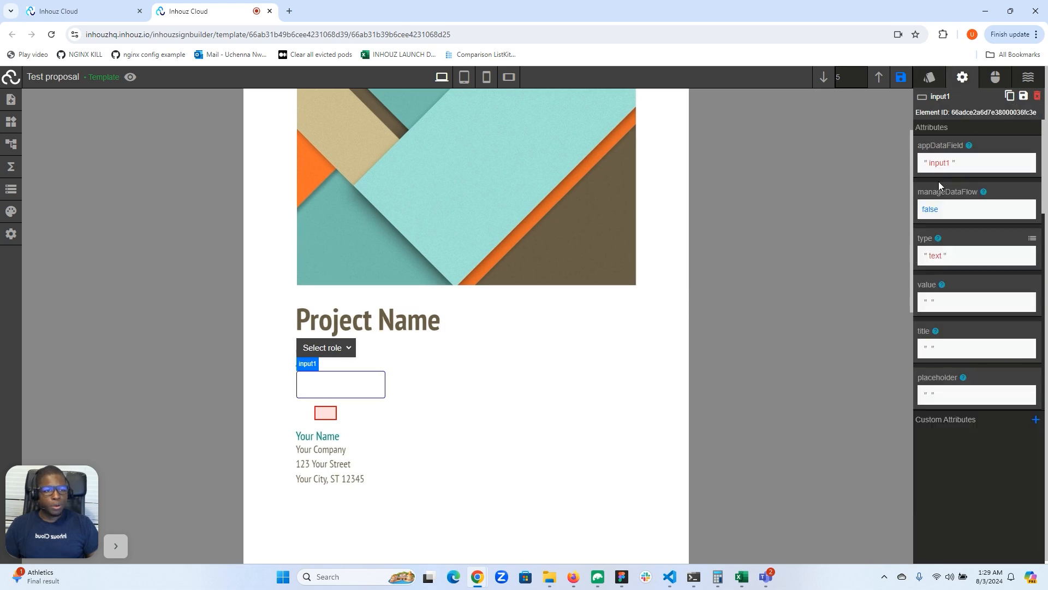
left_click(1032, 238)
left_click(961, 252)
left_click(947, 272)
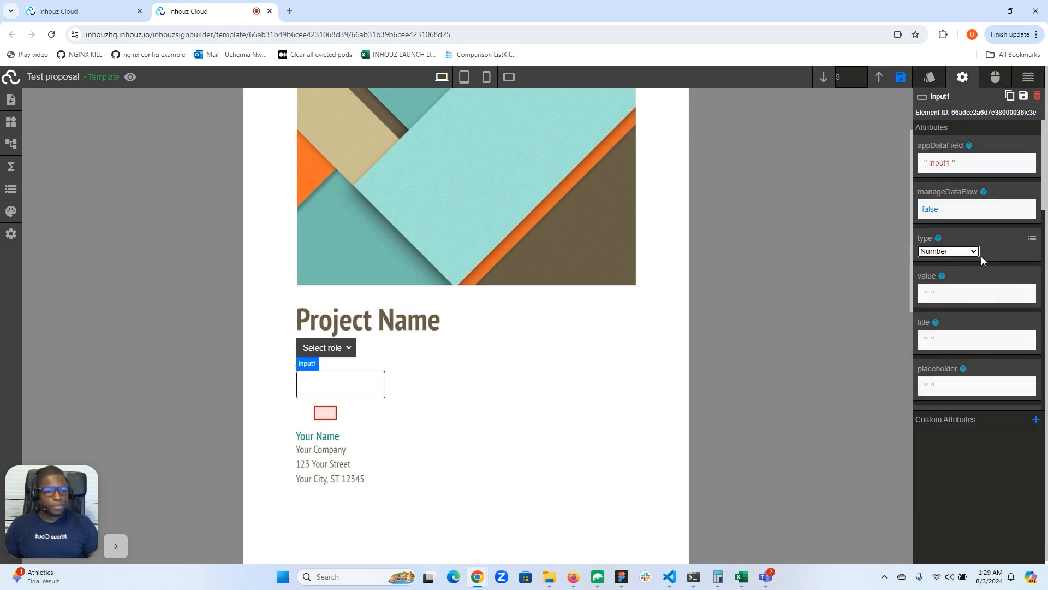
left_click(1033, 238)
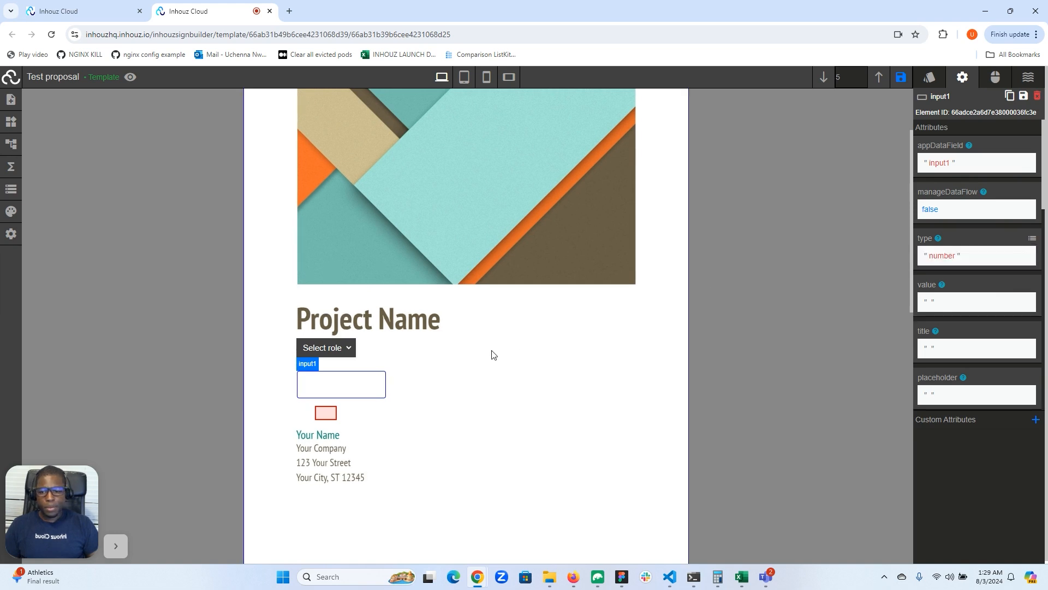
left_click(322, 390)
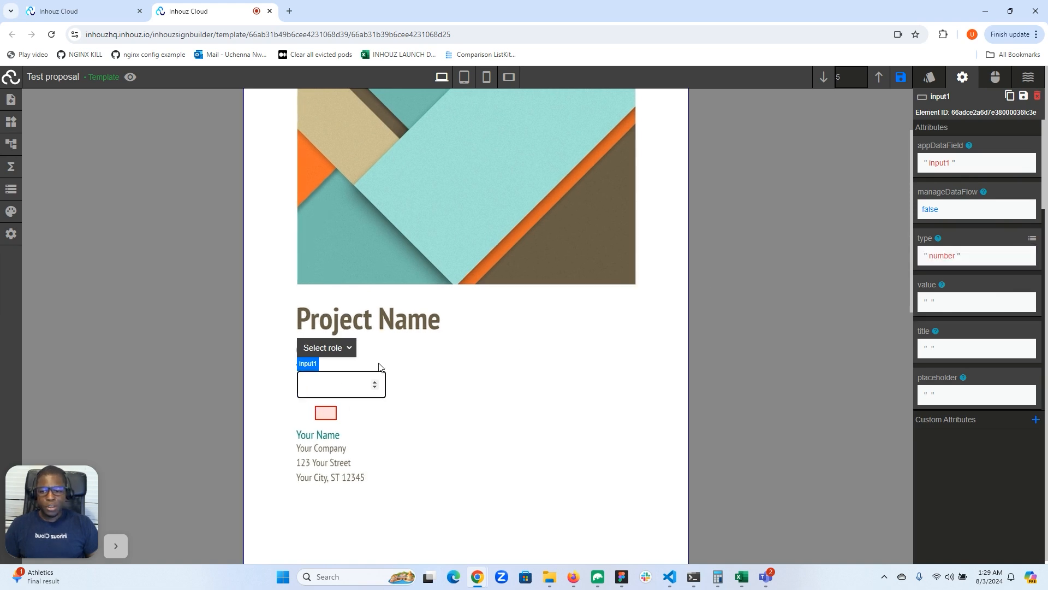
Assign the Boss role to the text field below the input box.
left_click(333, 415)
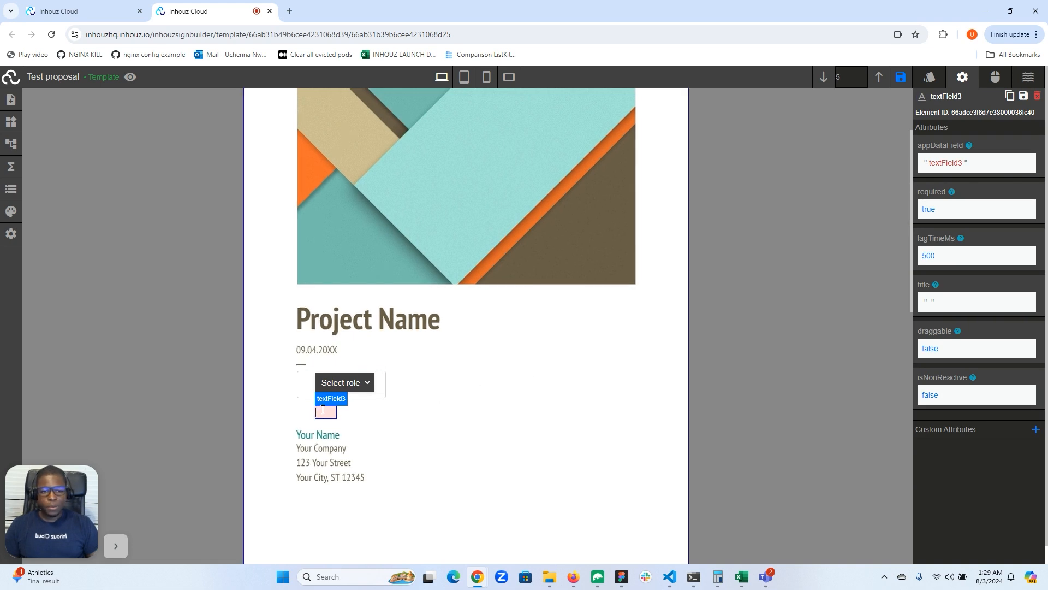
left_click(343, 385)
left_click(339, 406)
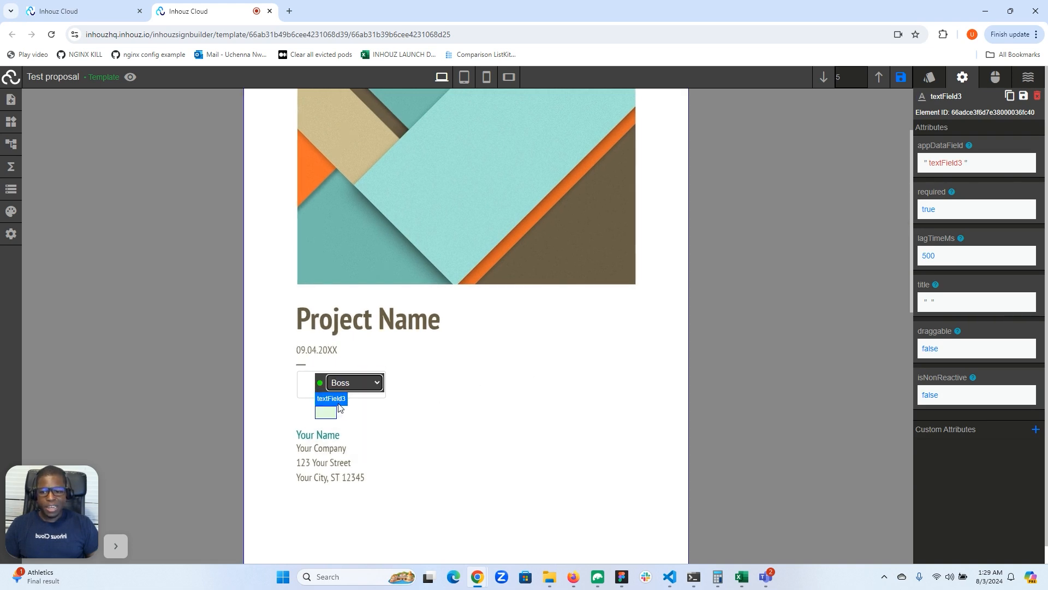
left_click(371, 412)
left_click(330, 409)
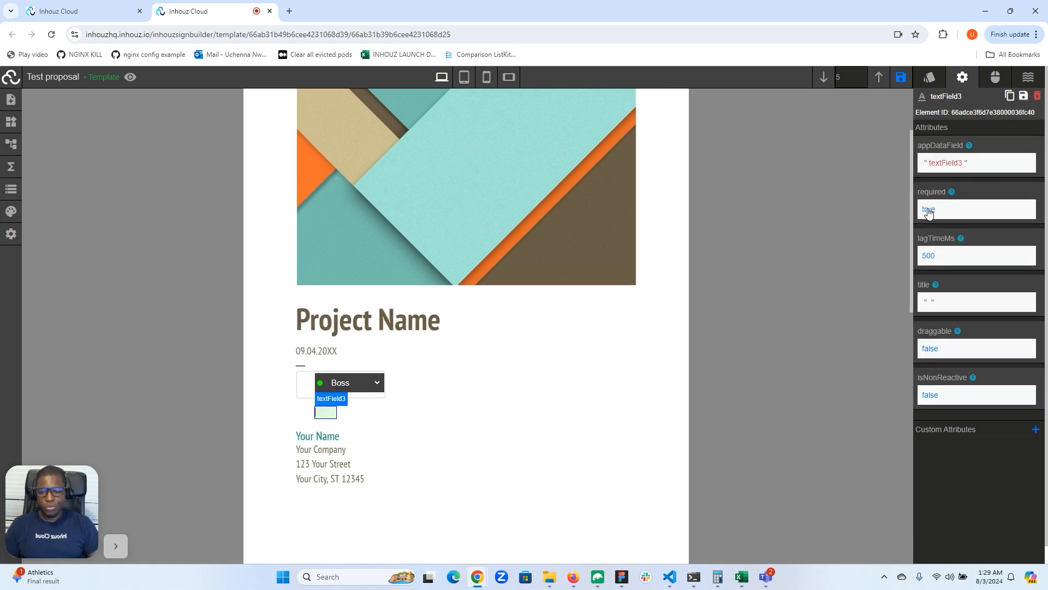
Set the number input's appDataField attribute to paymentAmount.
left_click(375, 393)
left_click(376, 393)
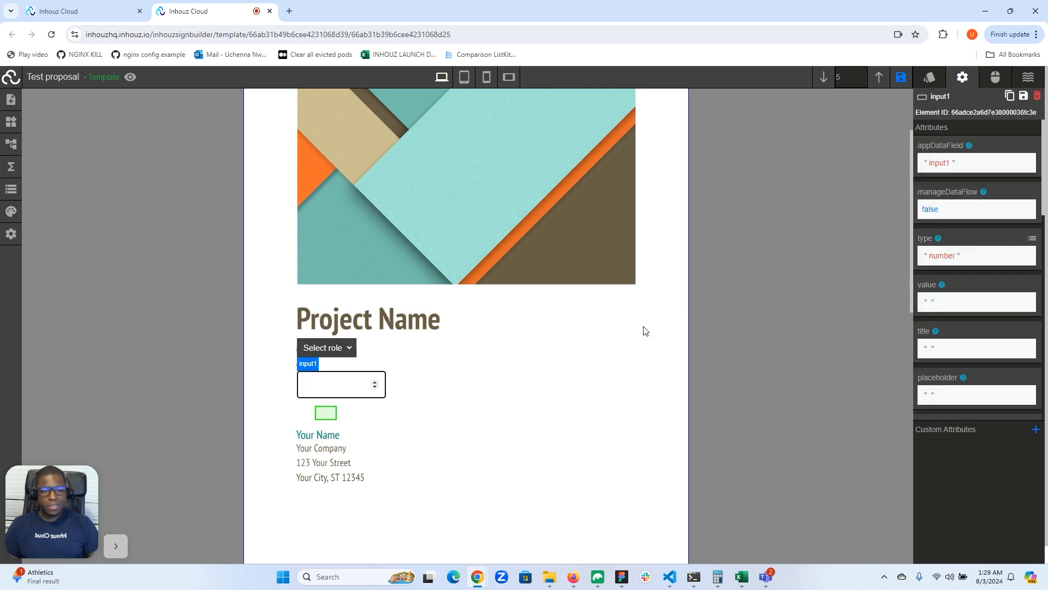
left_click(930, 79)
left_click(962, 80)
left_click(942, 165)
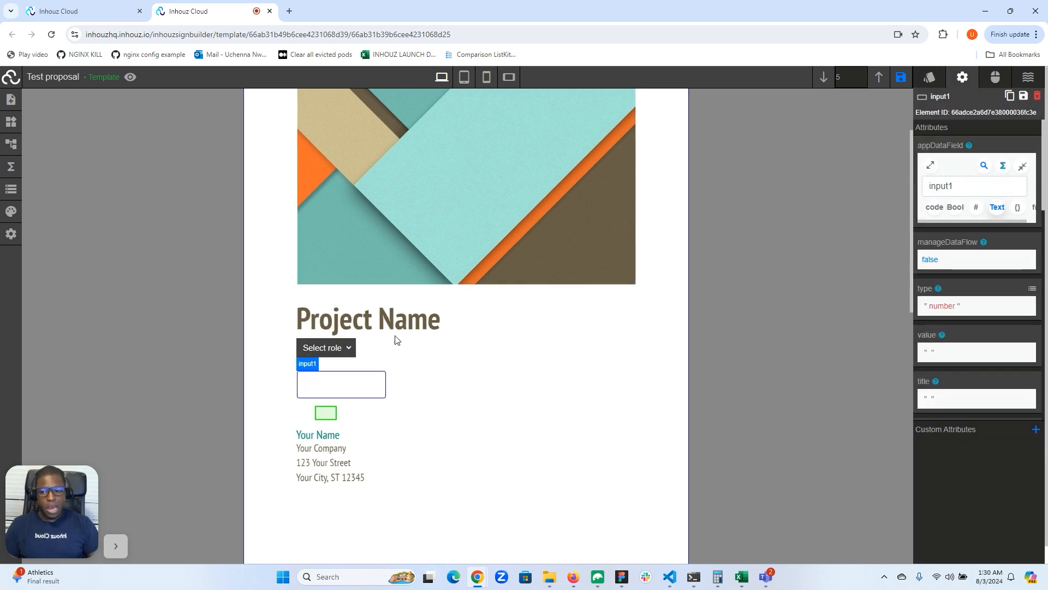
left_click(960, 184)
double_click(959, 184)
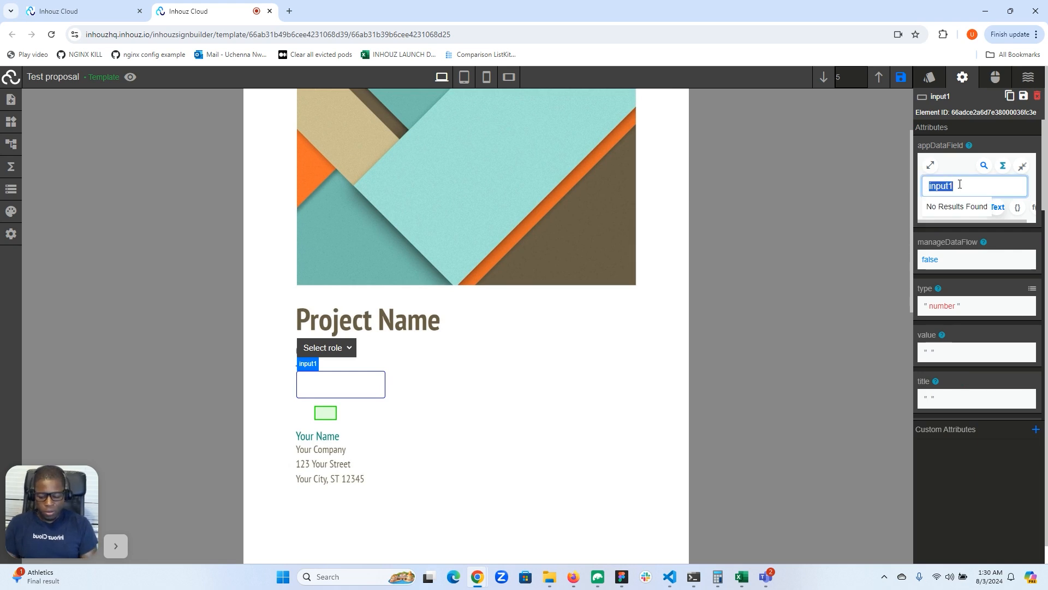
type("paymentAmoun")
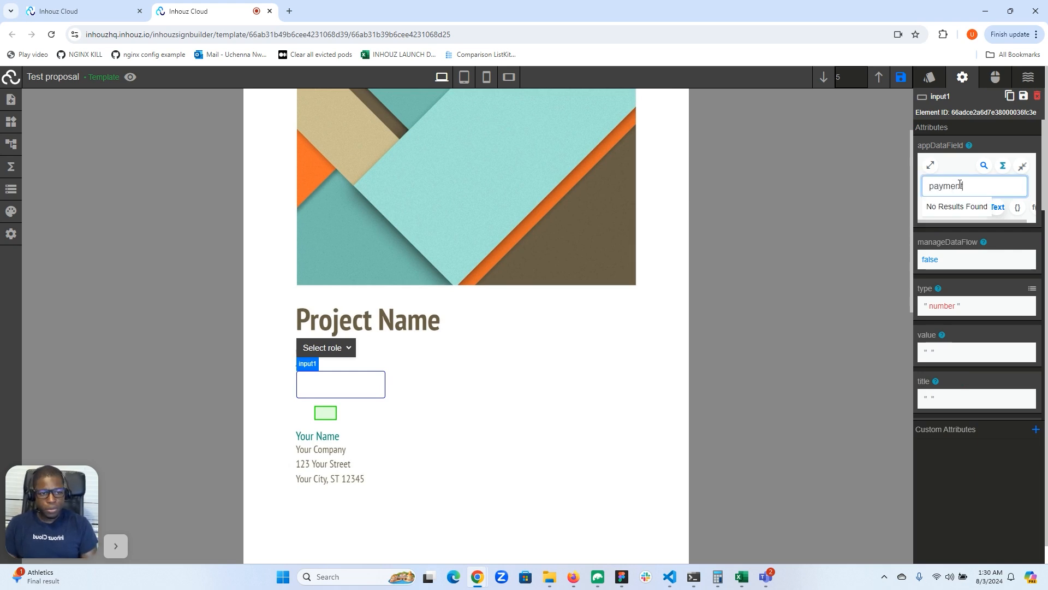
type("t")
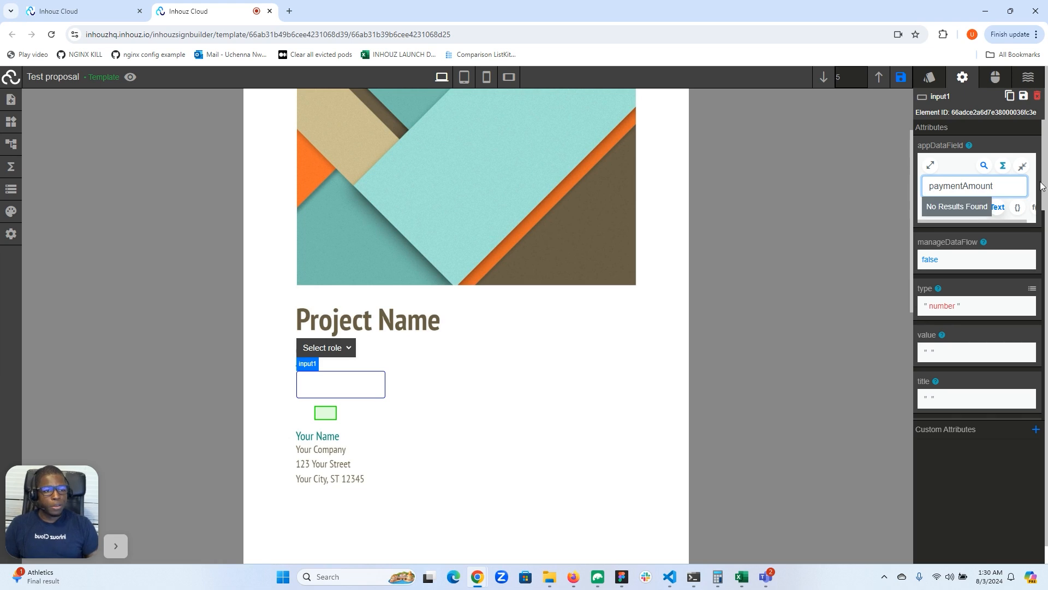
left_click(1022, 165)
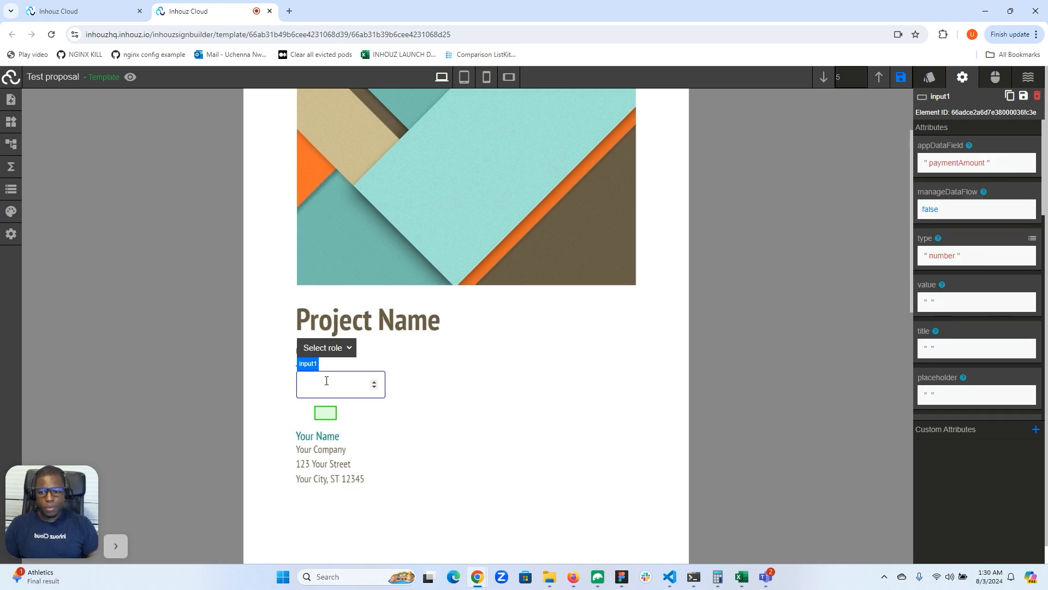
Switch the required attribute of the text field below the input box from a Boolean to code.
left_click(323, 414)
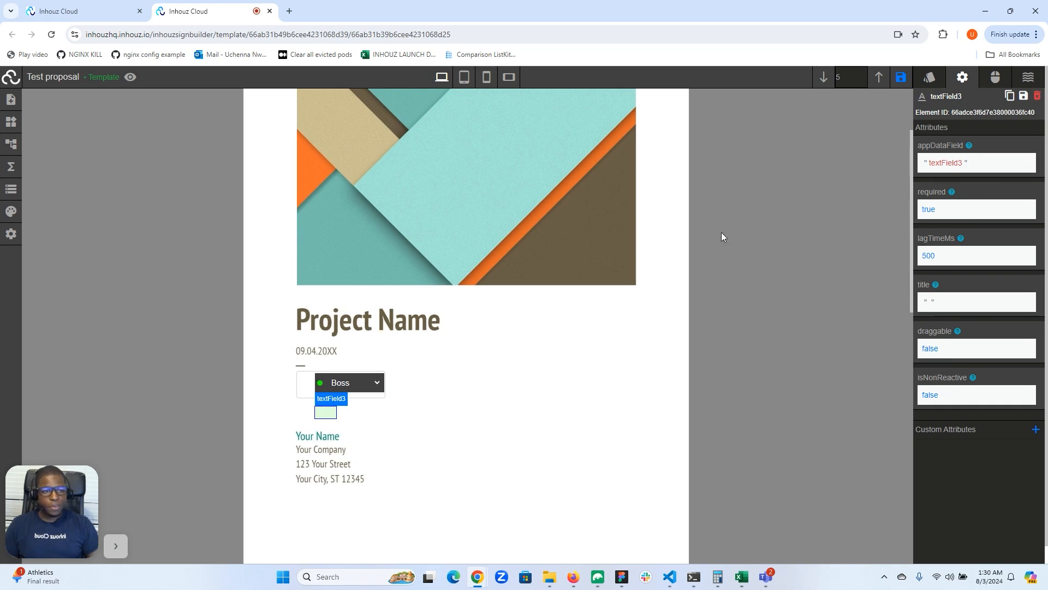
left_click(929, 77)
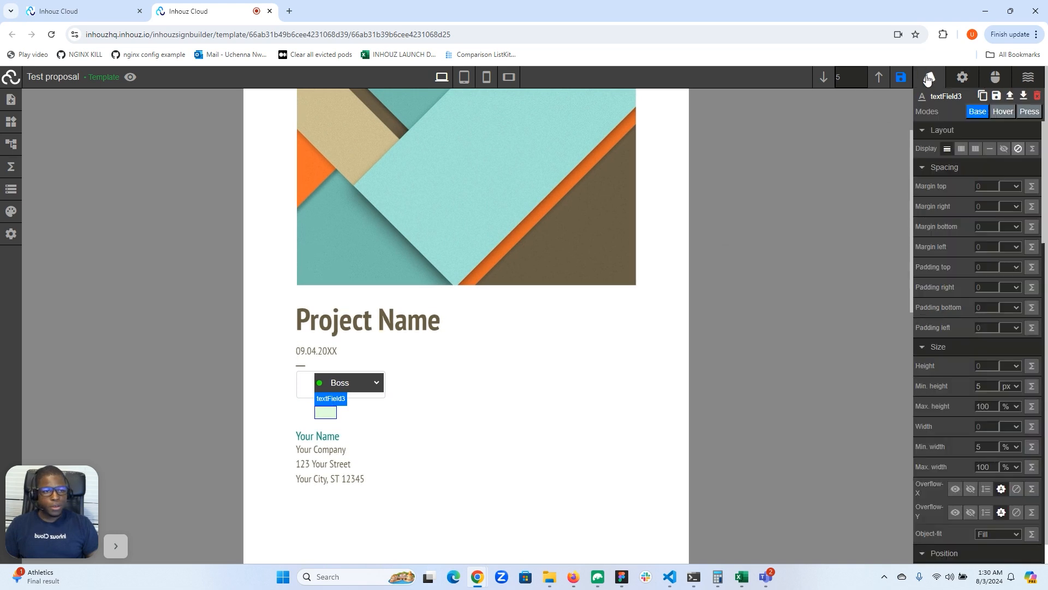
left_click(963, 77)
left_click(929, 214)
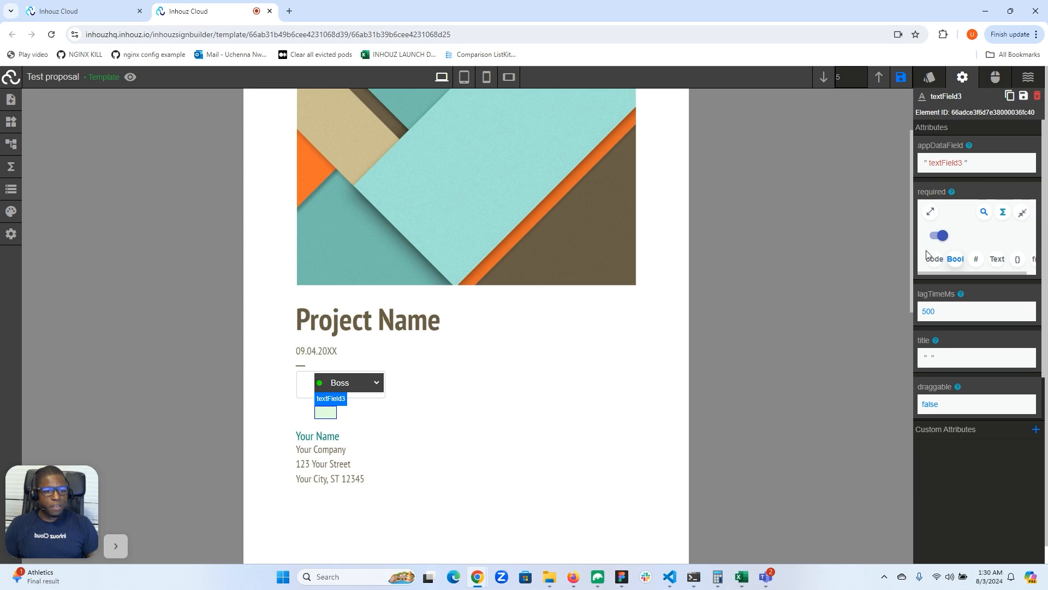
left_click(935, 260)
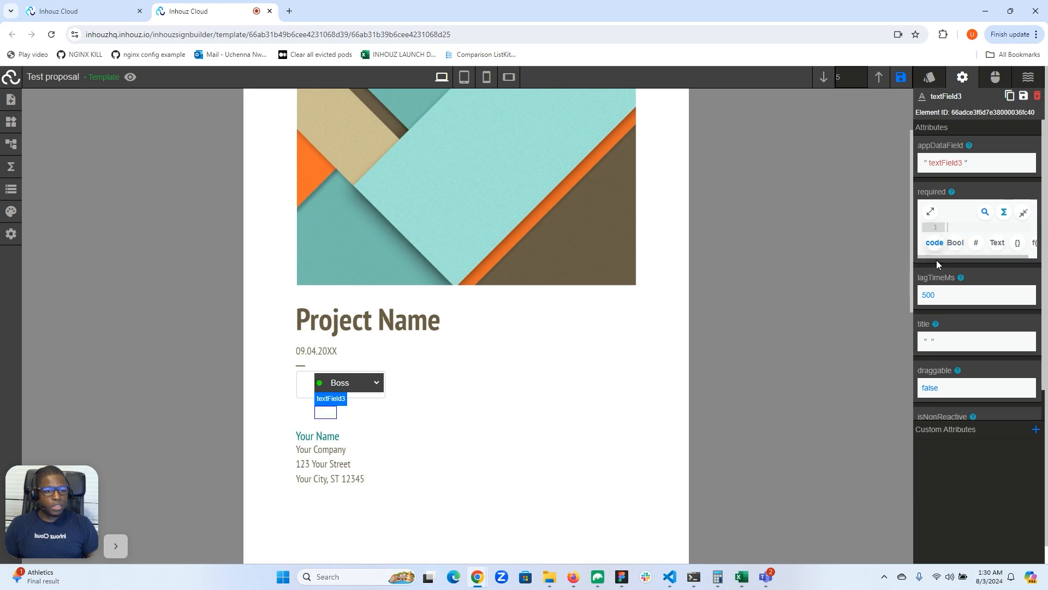
Define the text field's required attribute in the expanded editor as PARAMETER.App_Data.paymentAmount > 1000 ? false : true.
left_click(930, 212)
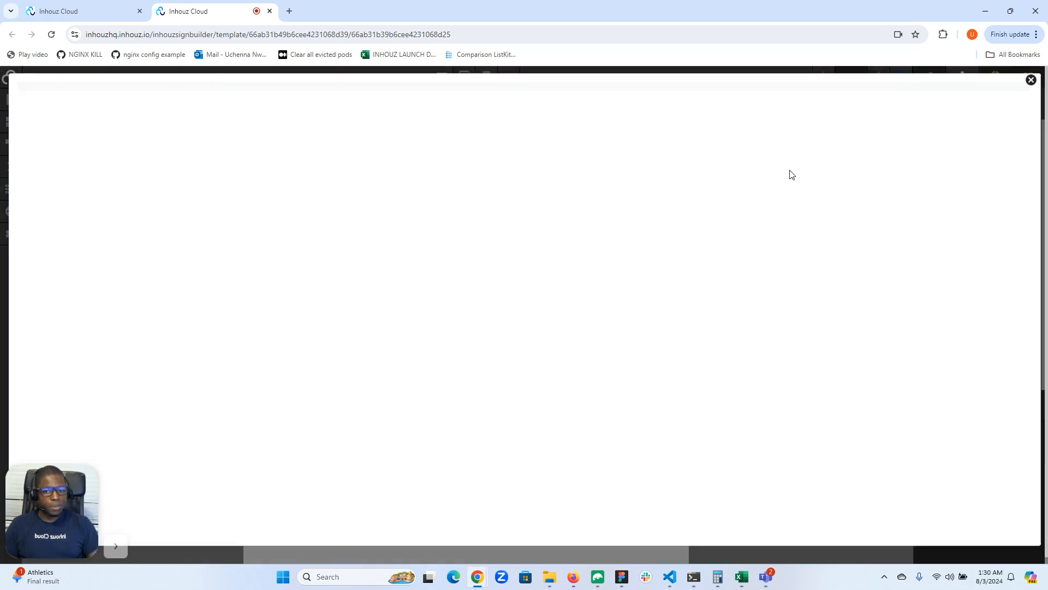
left_click(413, 117)
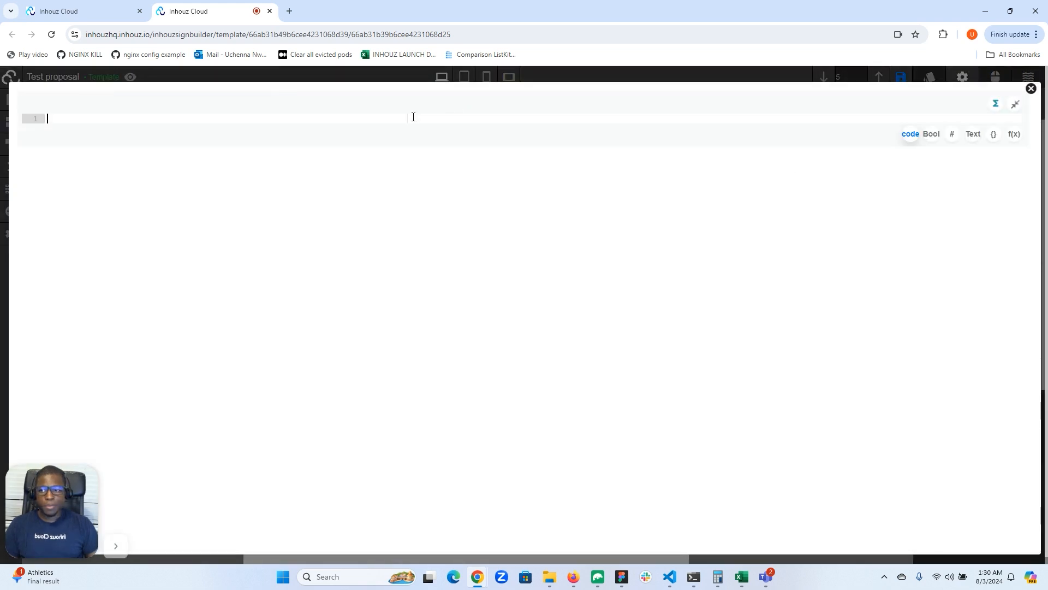
type("PARAMETER.App_Data")
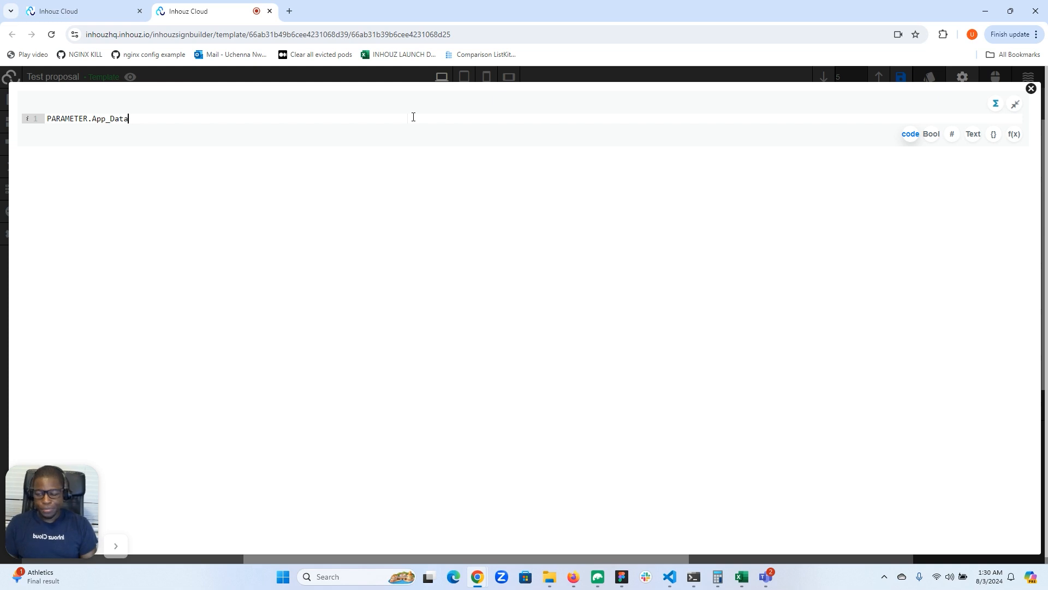
type(".p")
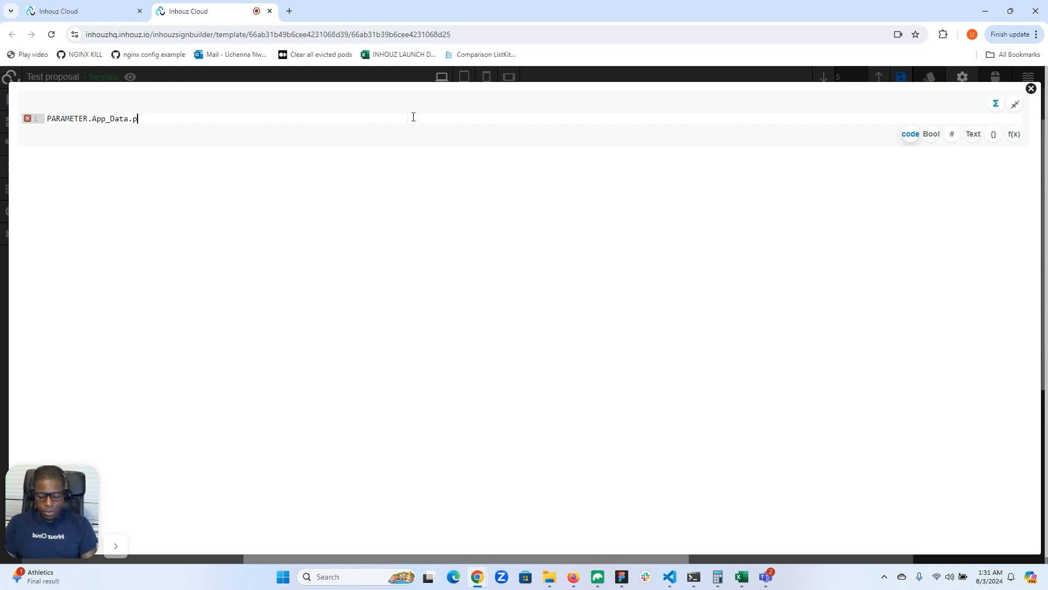
type("aymentAmount ")
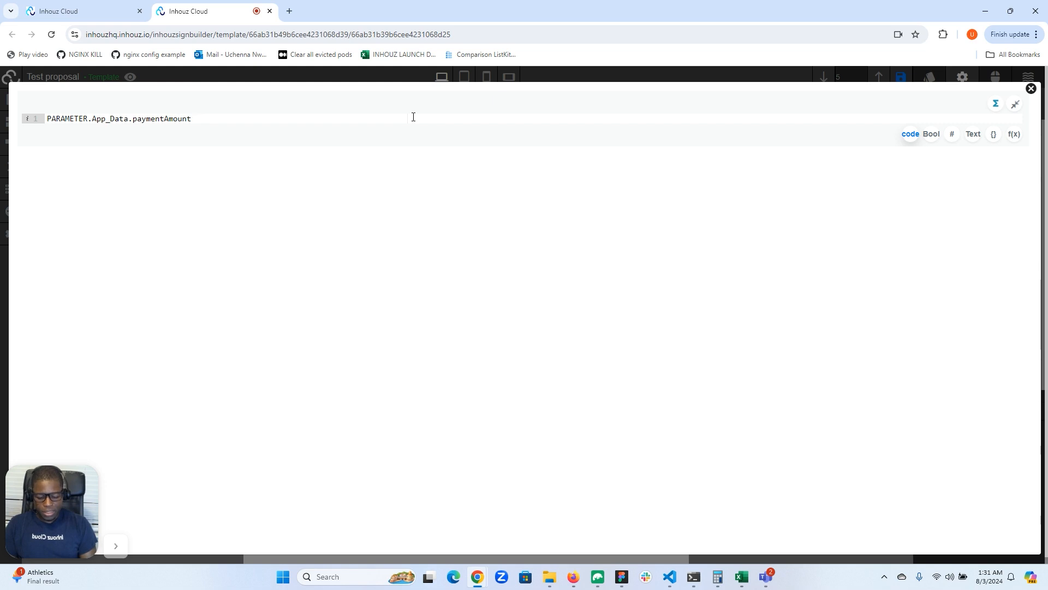
type("> 1000 ? false")
type(": true")
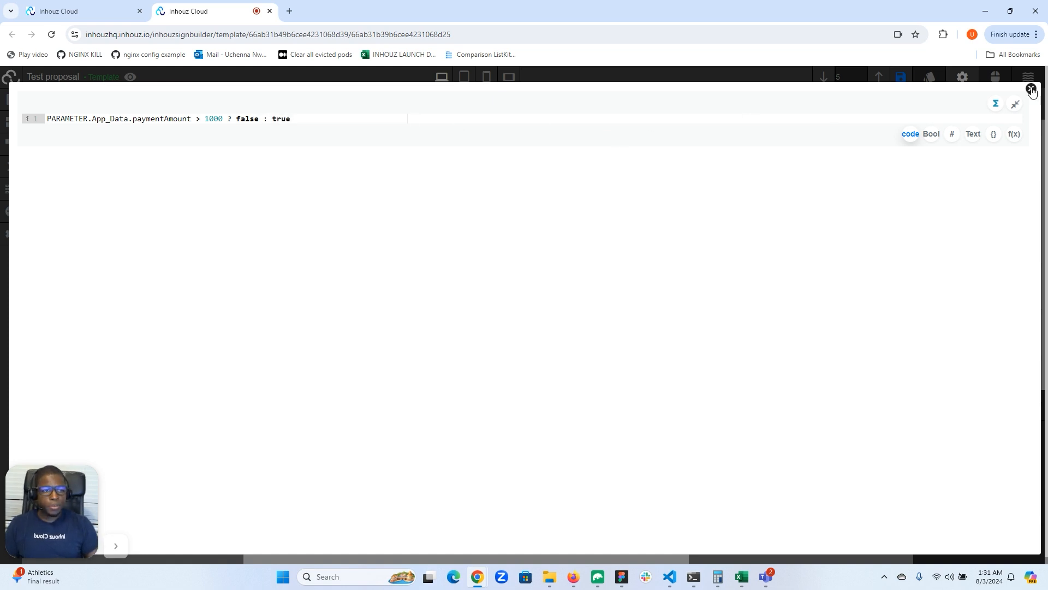
left_click(1031, 89)
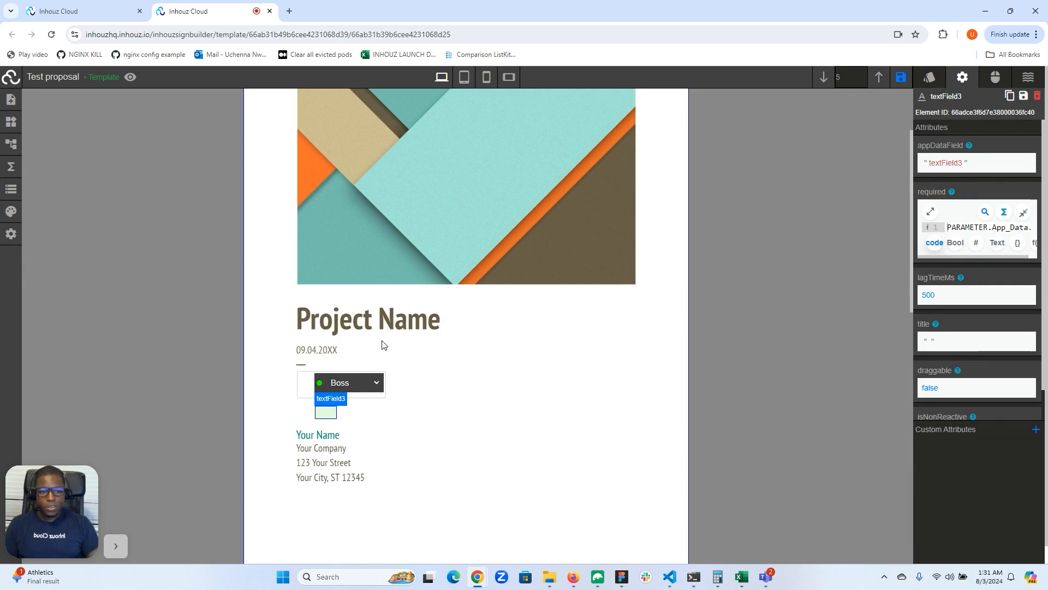
Assign the Boss role to the number input above the text field.
left_click(347, 451)
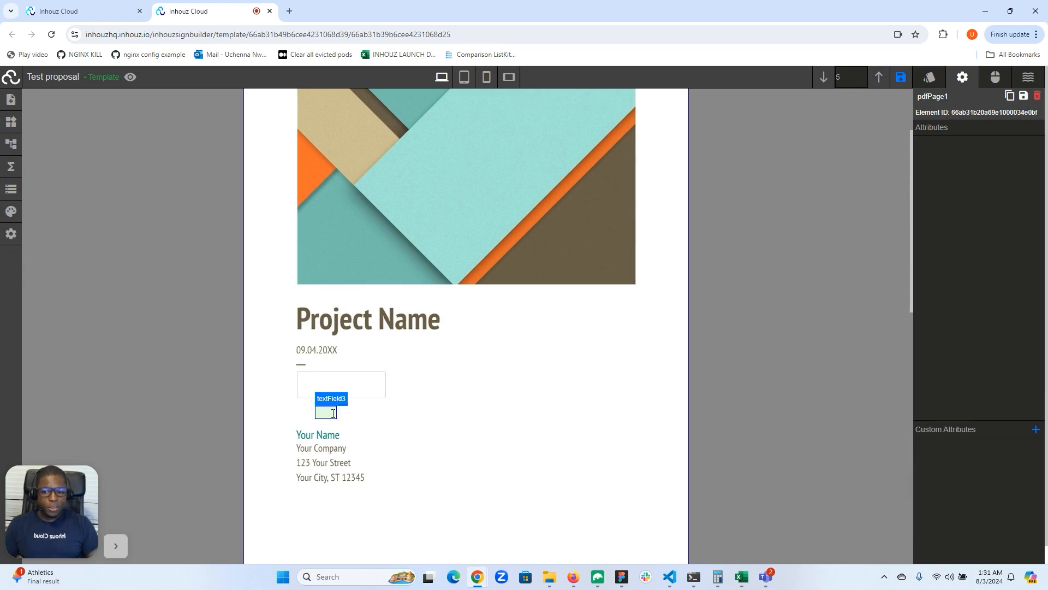
left_click(359, 390)
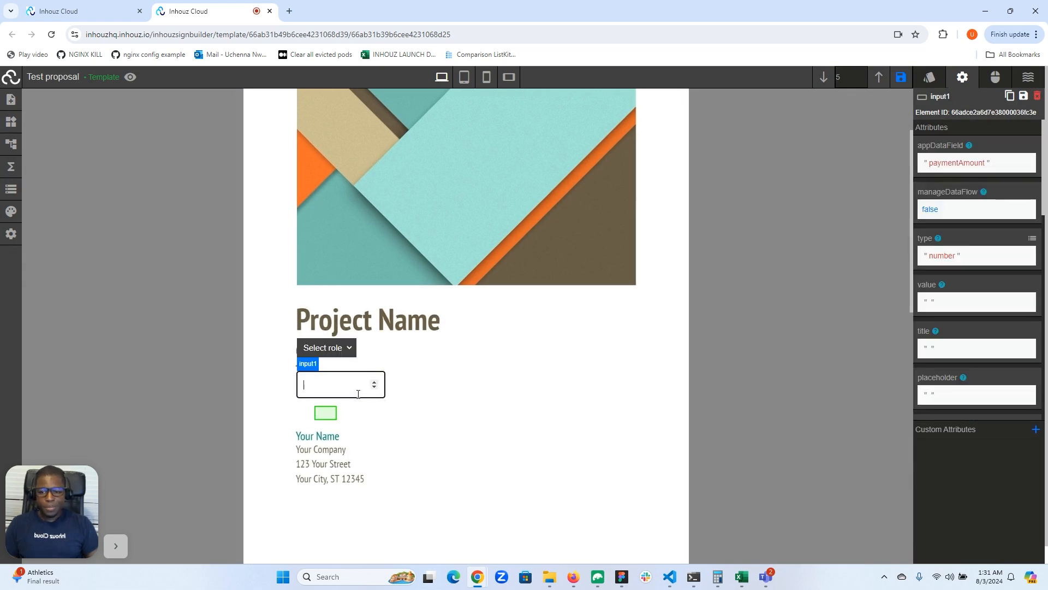
left_click(342, 348)
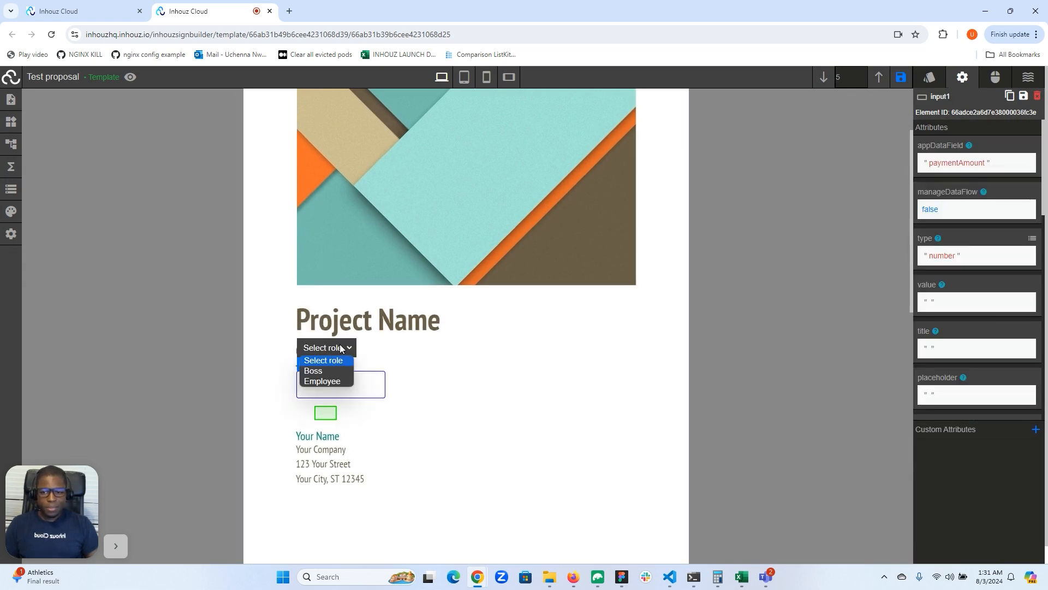
left_click(331, 374)
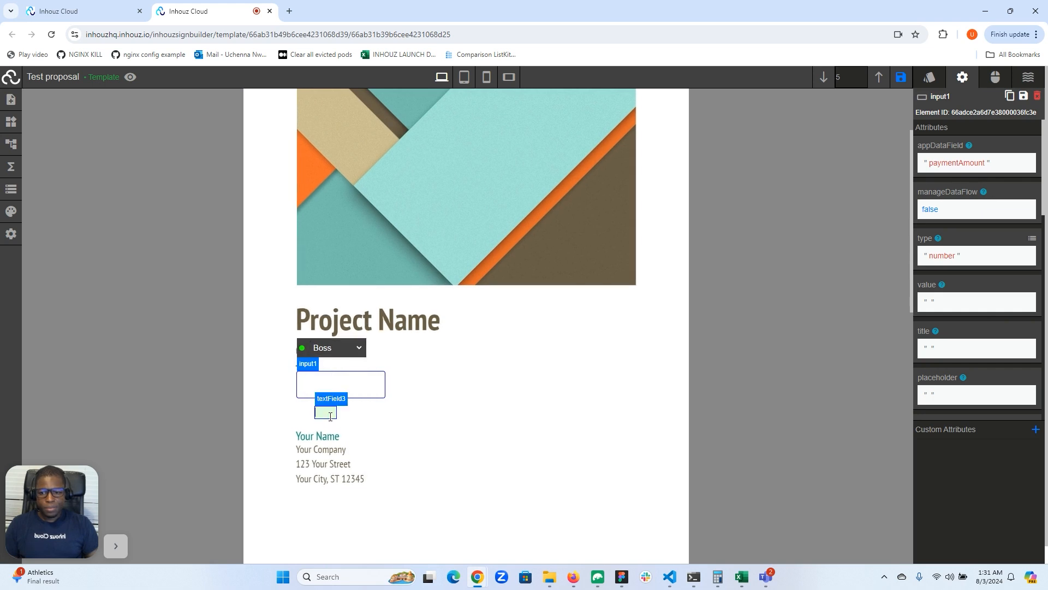
left_click(335, 406)
left_click(374, 428)
Enter 10000 in the number input and check how the text field below responds.
left_click(344, 384)
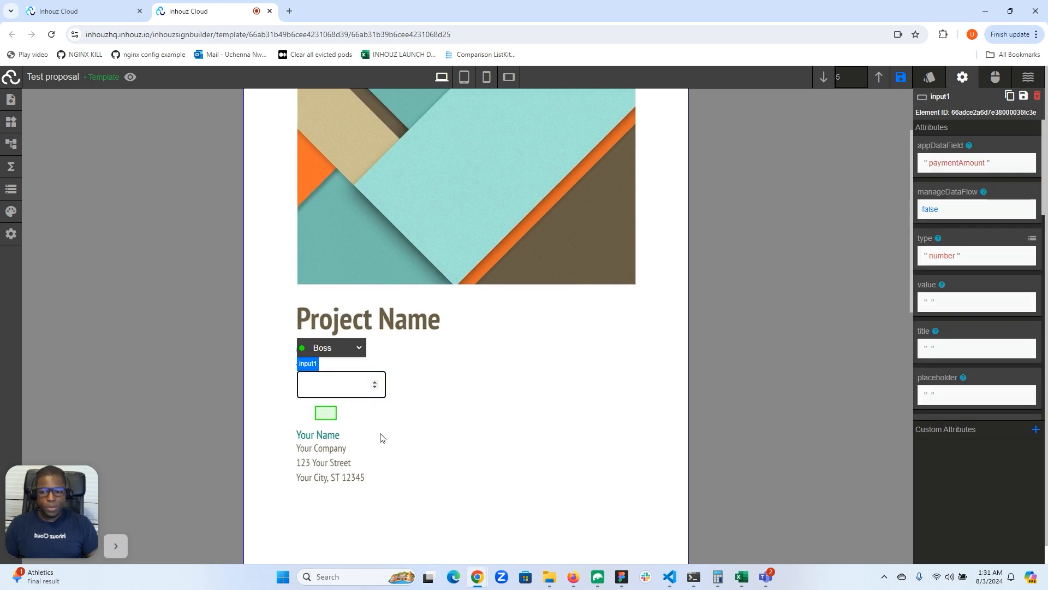
type("1000")
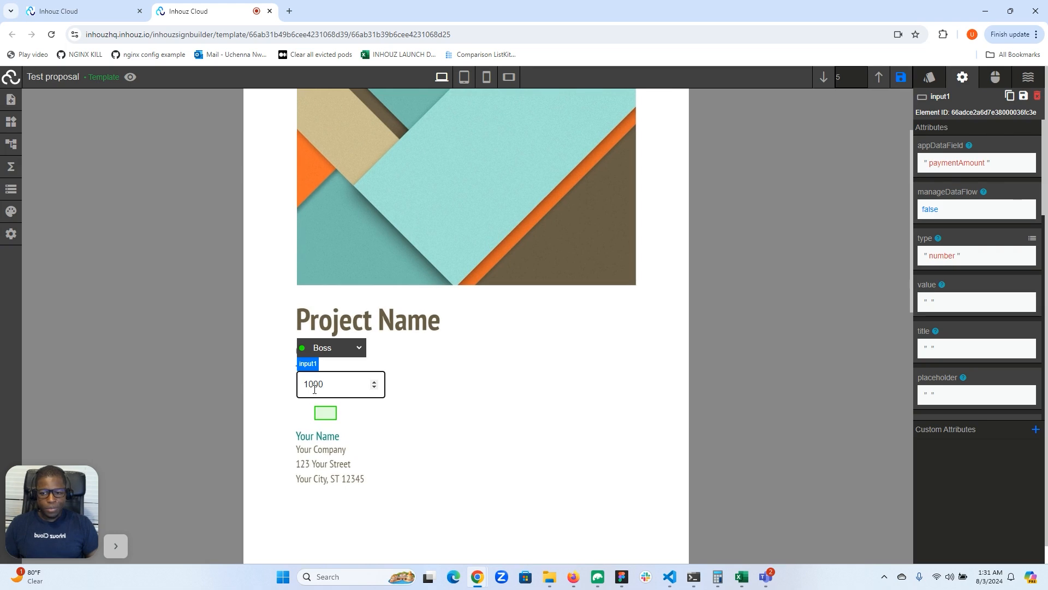
type("0")
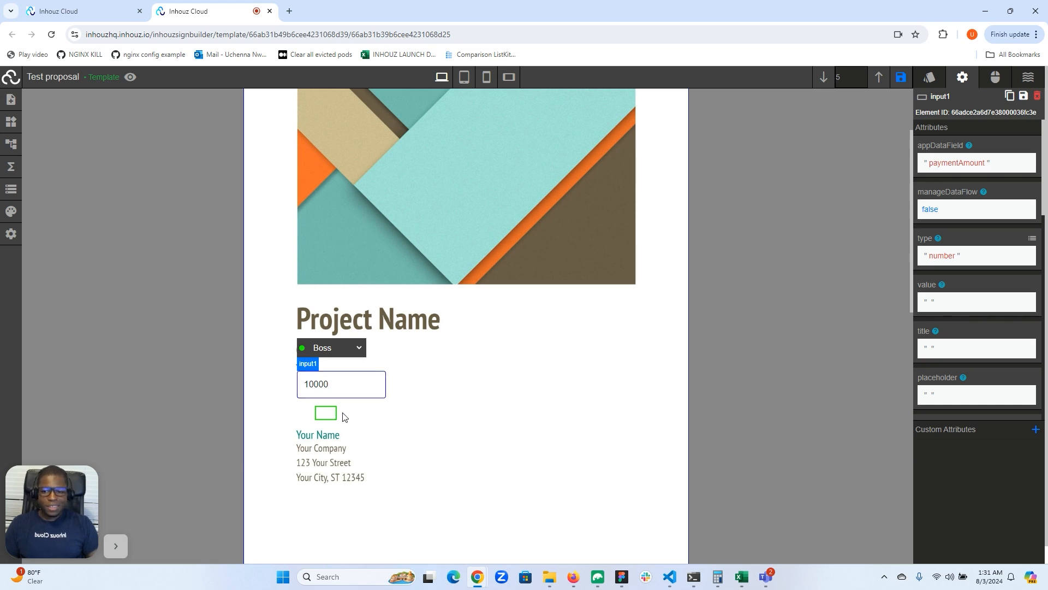
left_click(323, 413)
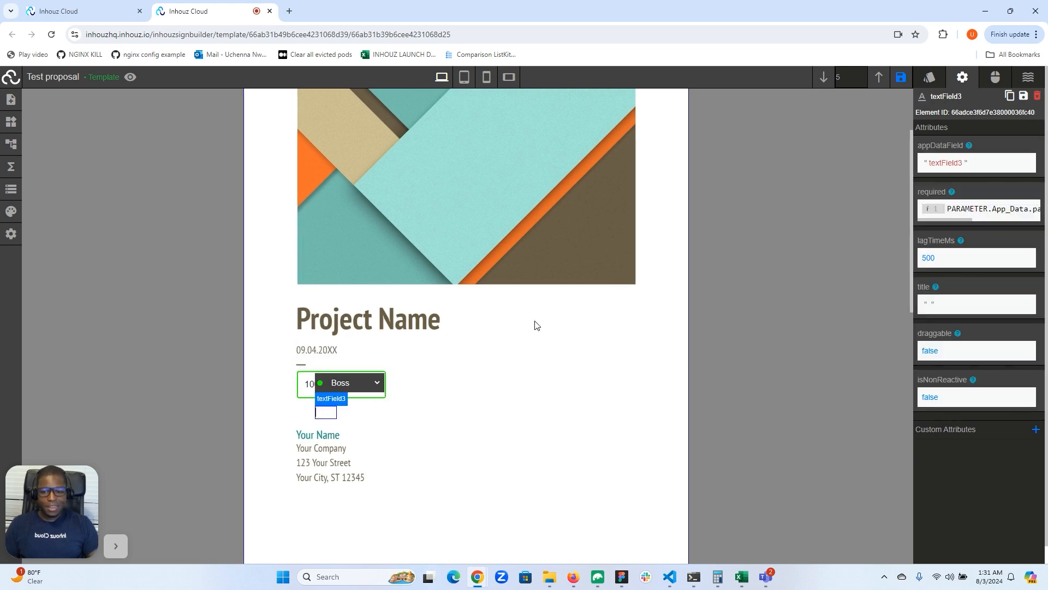
left_click(324, 411)
left_click(324, 415)
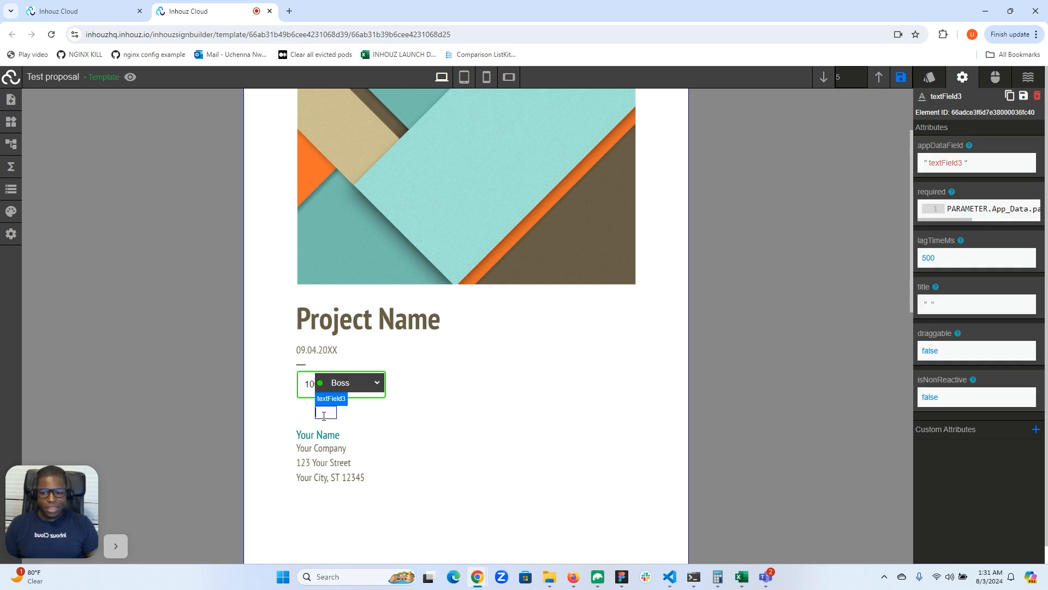
left_click(299, 417)
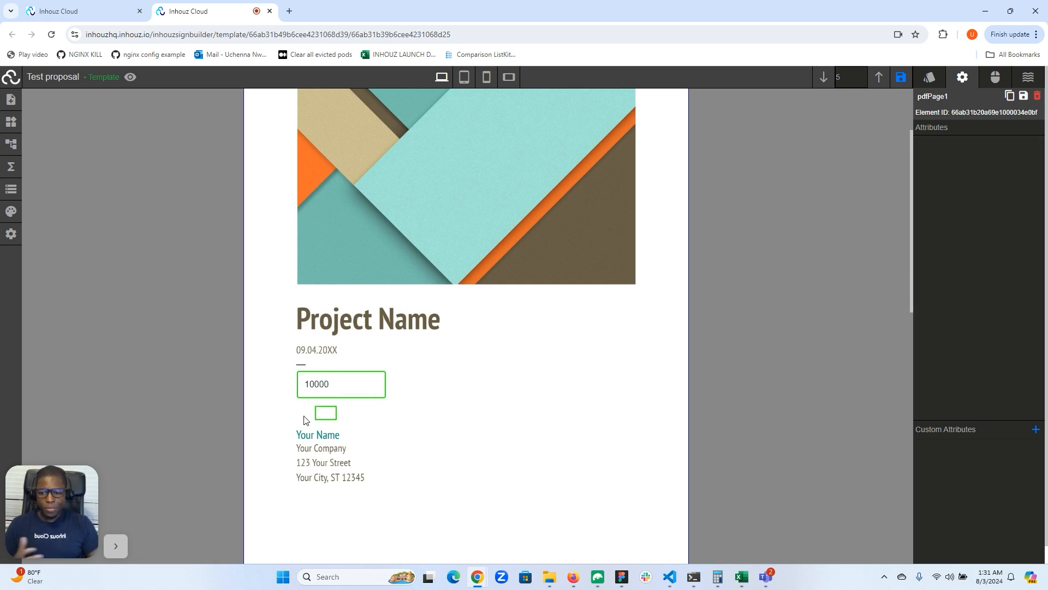
Bind the text field's Display style to the mirrorResponse function.
left_click(328, 415)
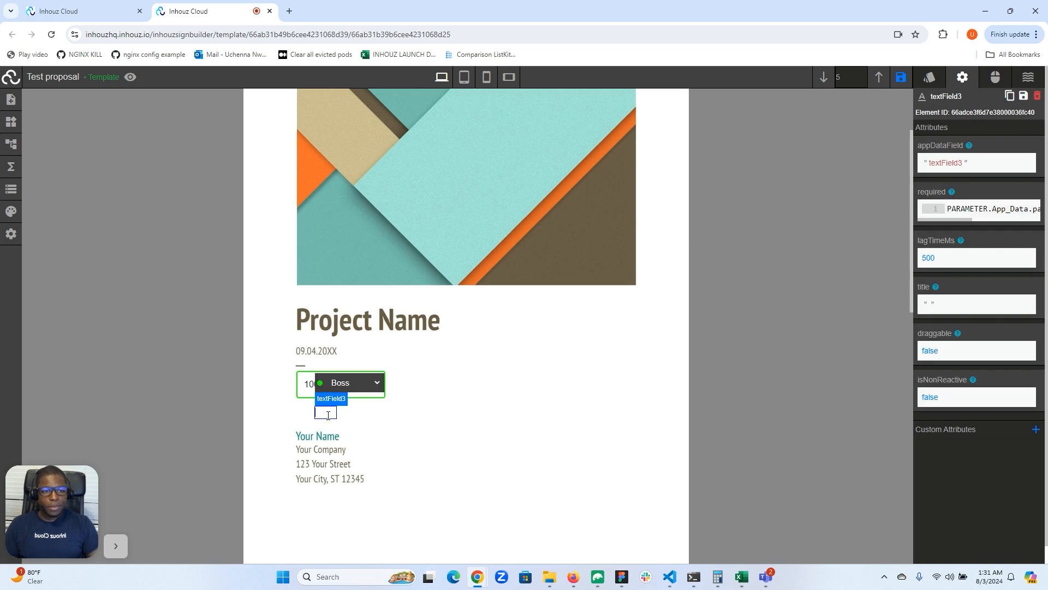
left_click(929, 77)
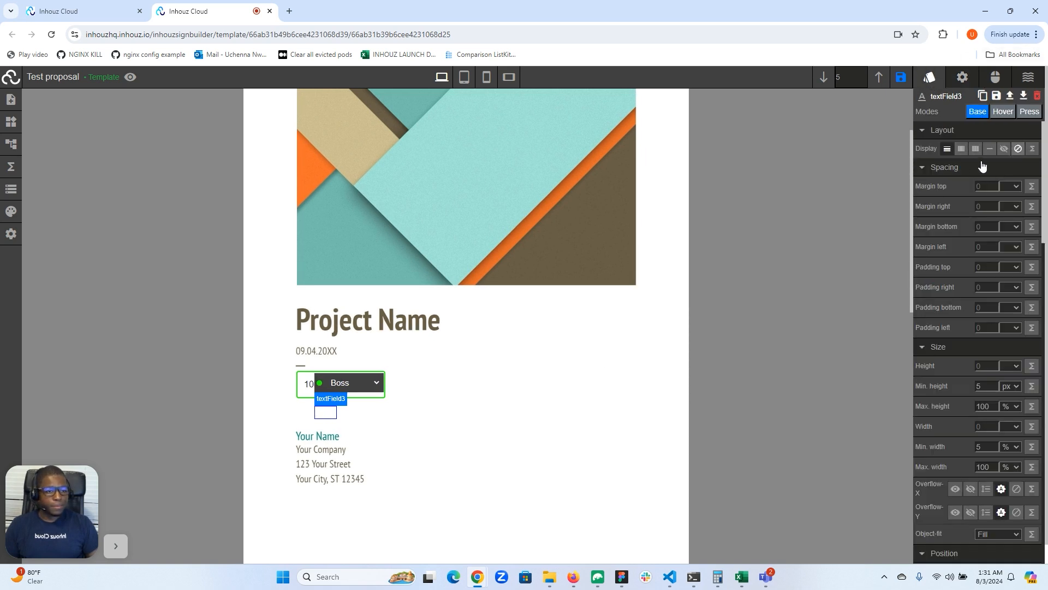
left_click(1032, 148)
type("mirror")
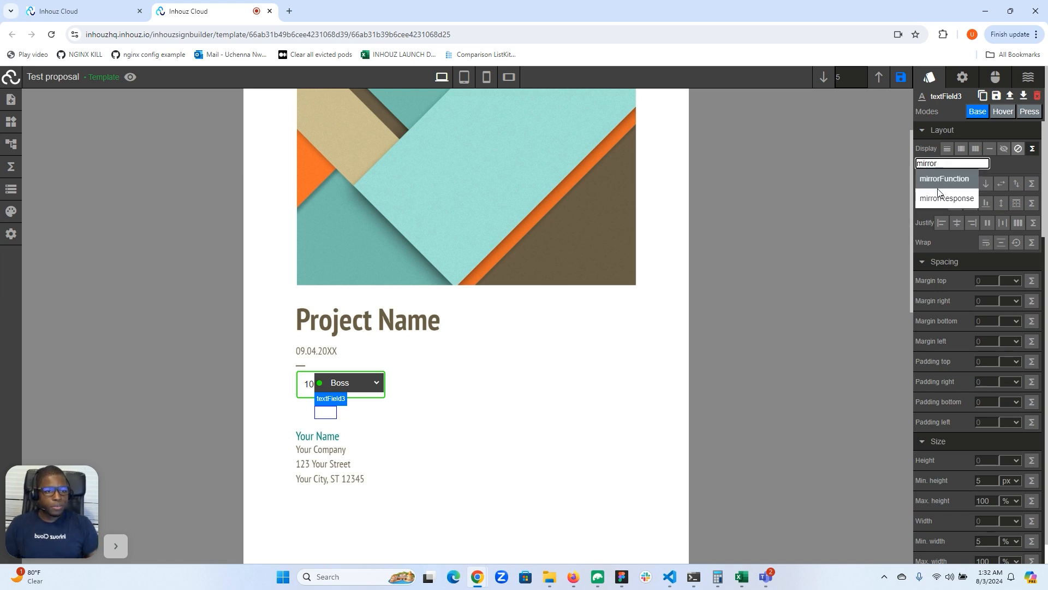
left_click(940, 198)
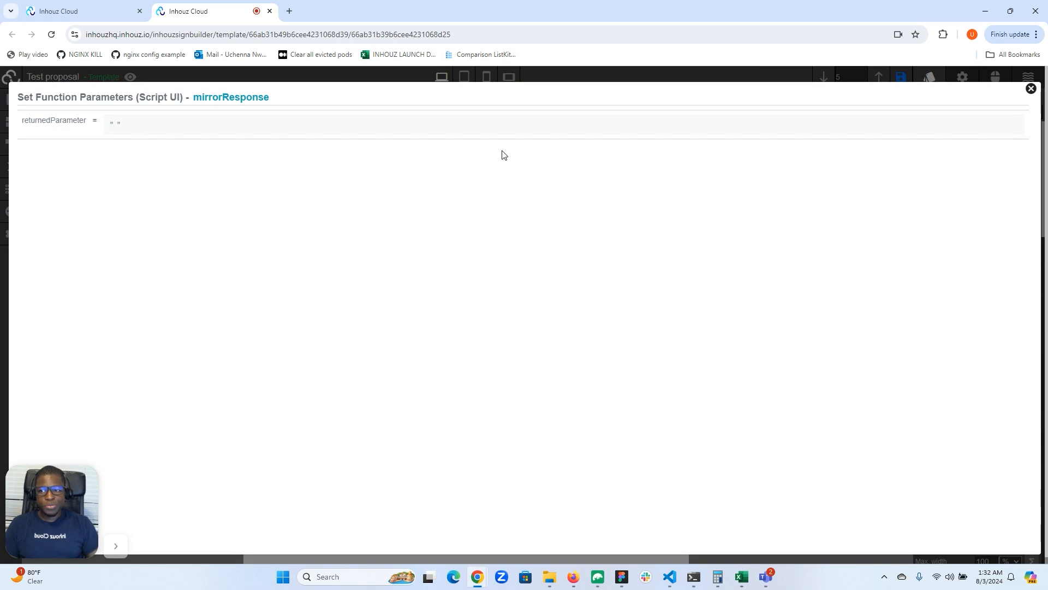
Define mirrorResponse's returnedParameter as the code PARAMETER.App_Data.paymentAmount > 1000 ? 'none' : 'block' for the text field's Display style.
left_click(119, 126)
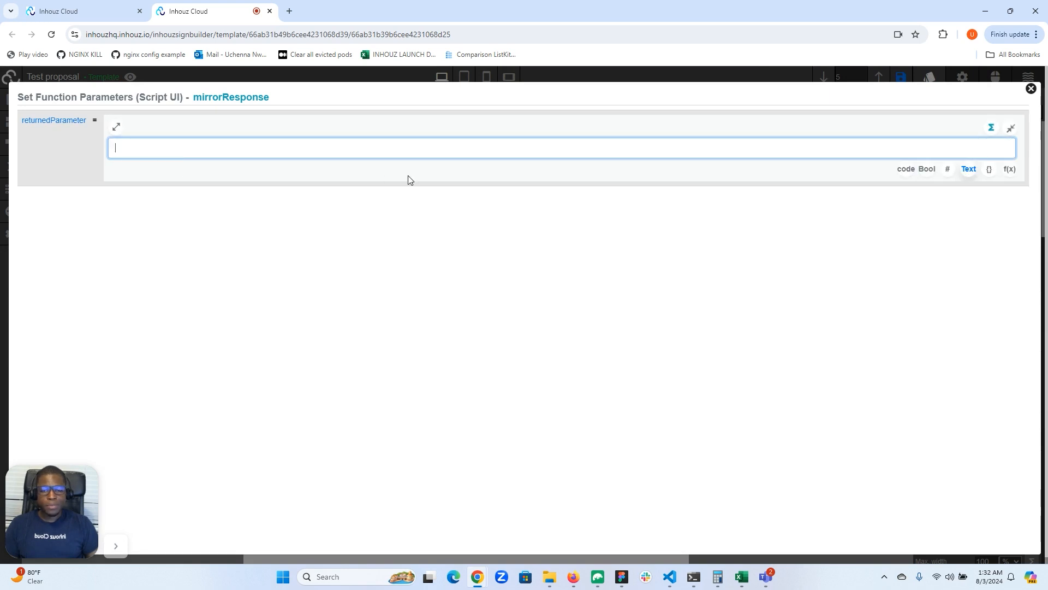
left_click(907, 168)
left_click(497, 144)
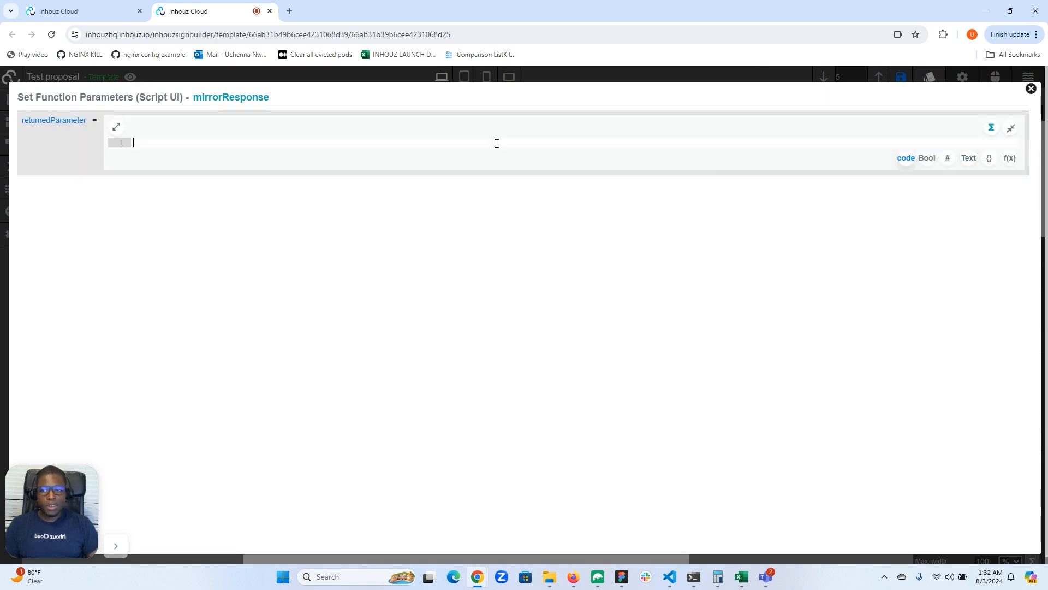
type("PARAME")
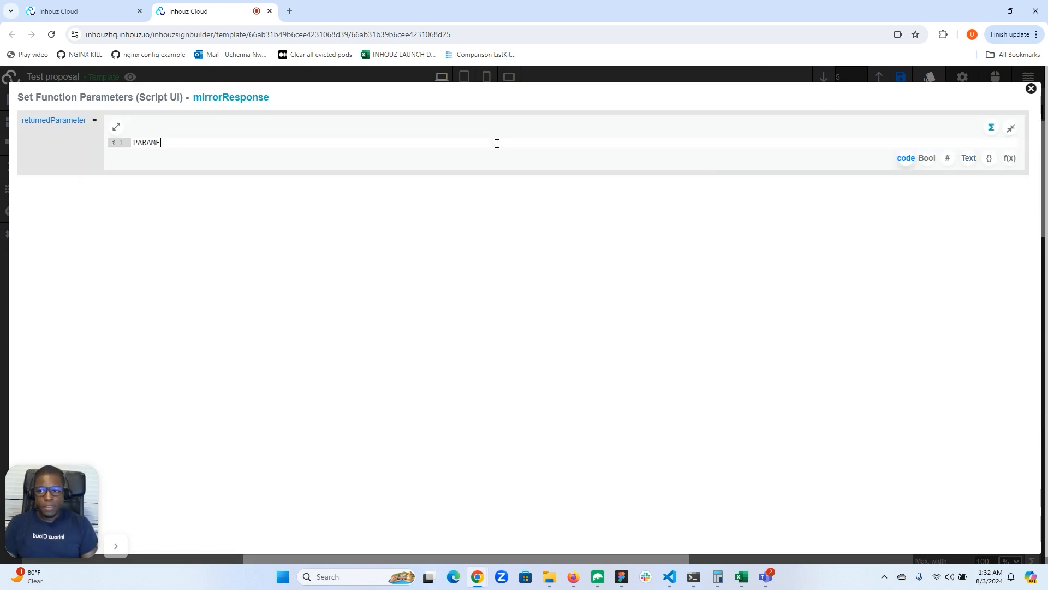
type("TER.App_Daa")
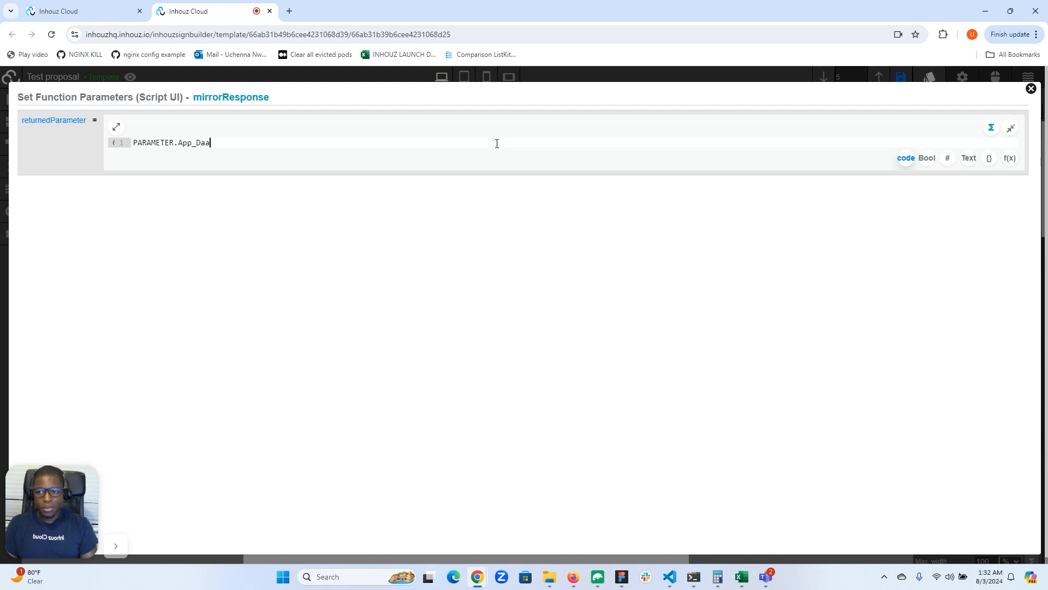
key("BackSpace")
type("ta.payment")
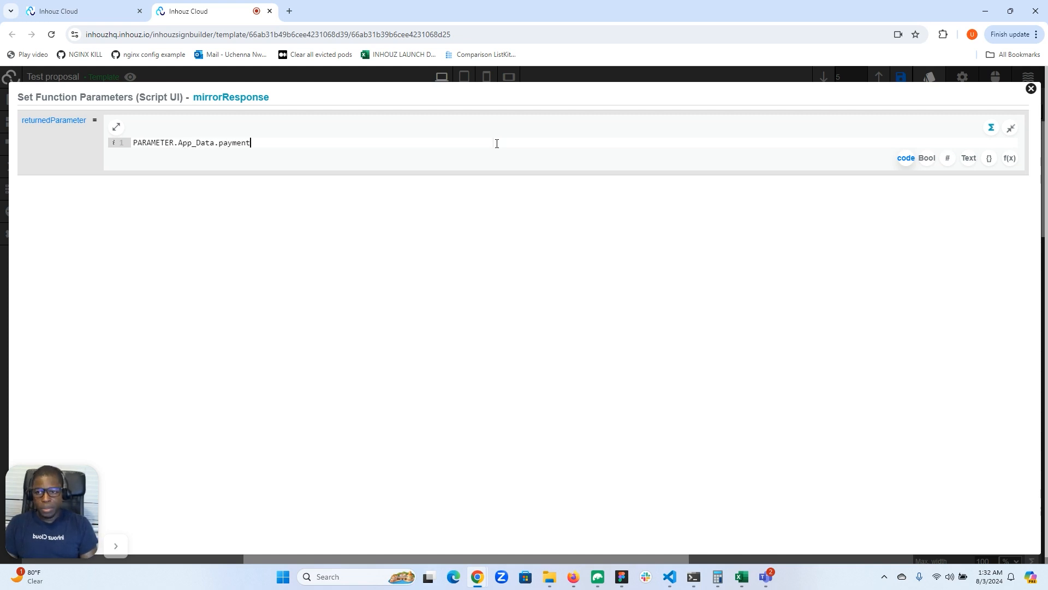
type("Amount ")
type("> 1000")
type(" ? 'none'")
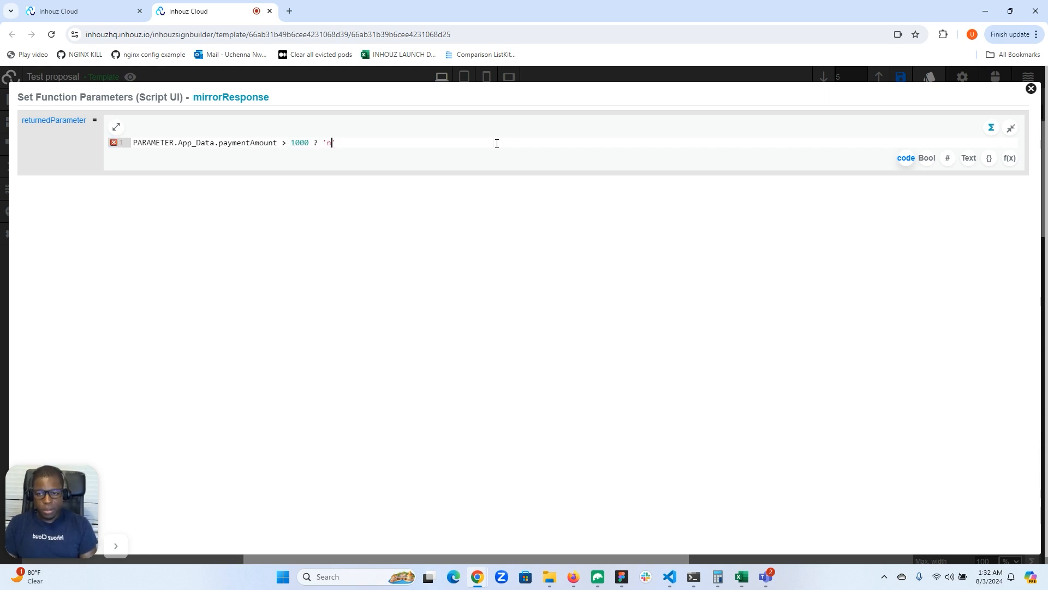
type(" : '")
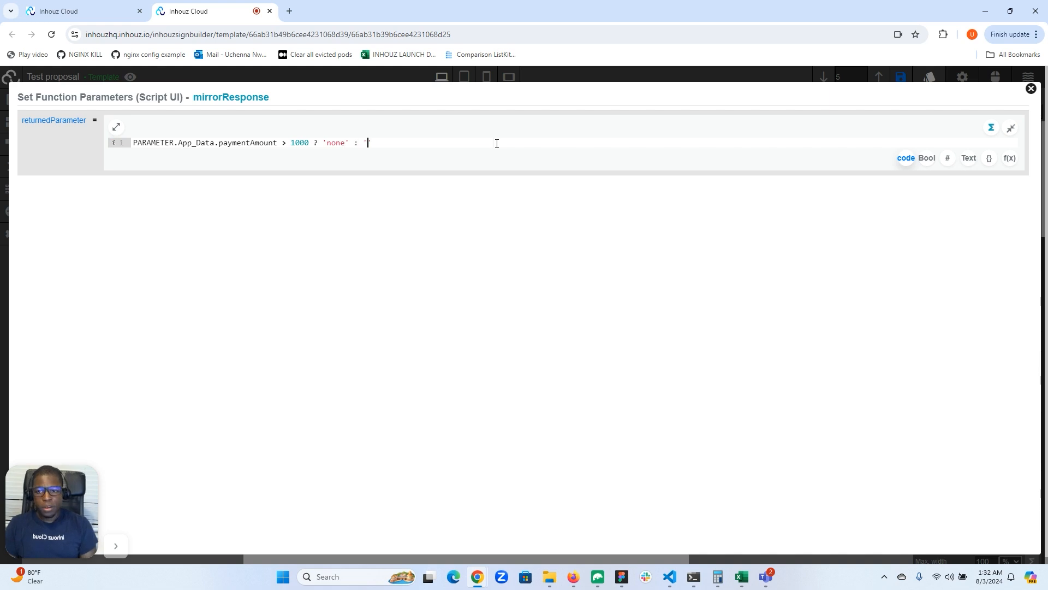
type("block")
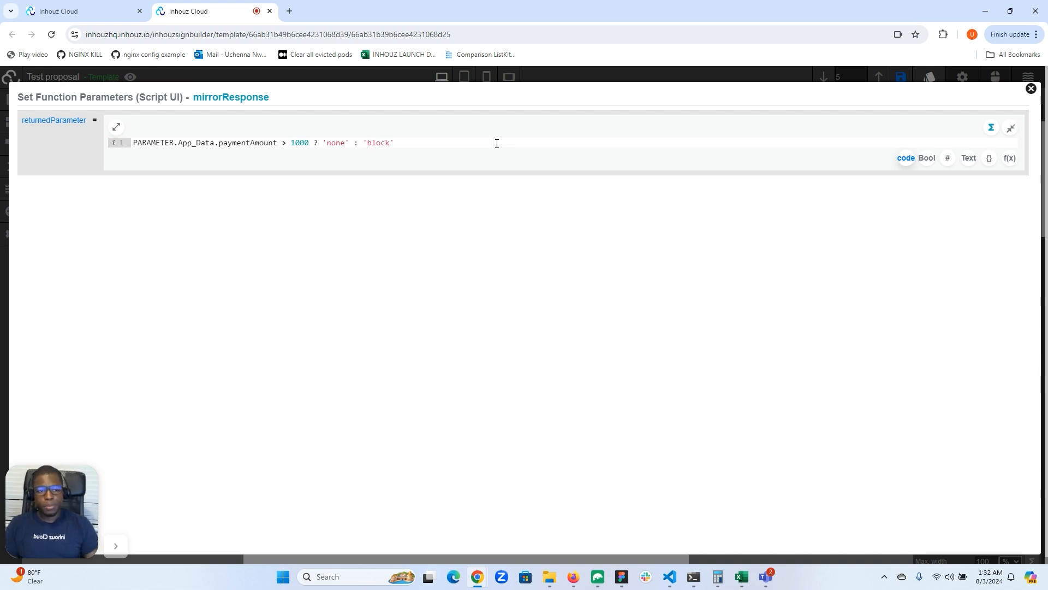
left_click(1031, 89)
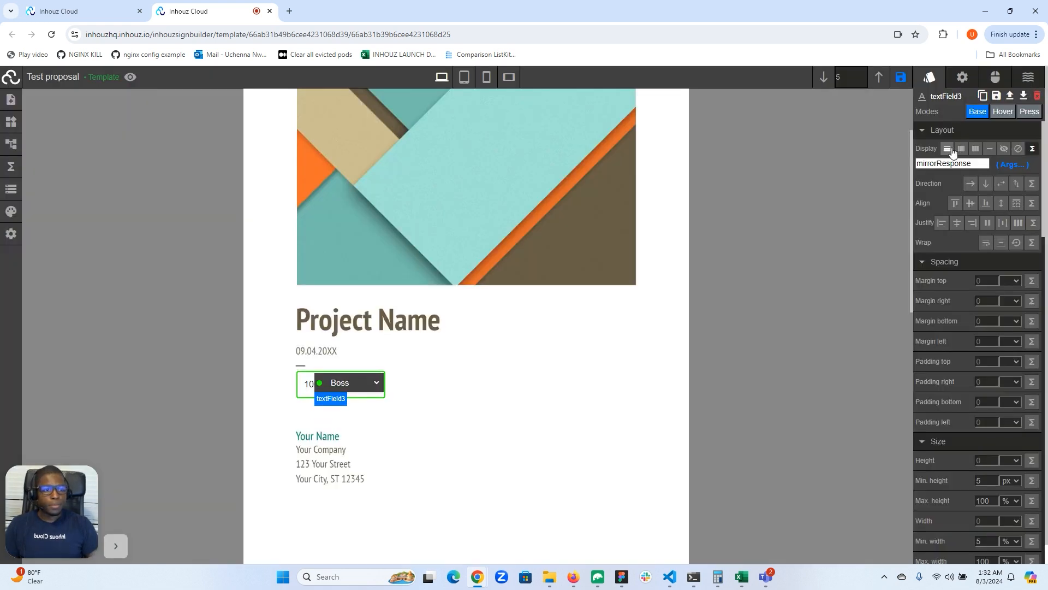
left_click(1018, 149)
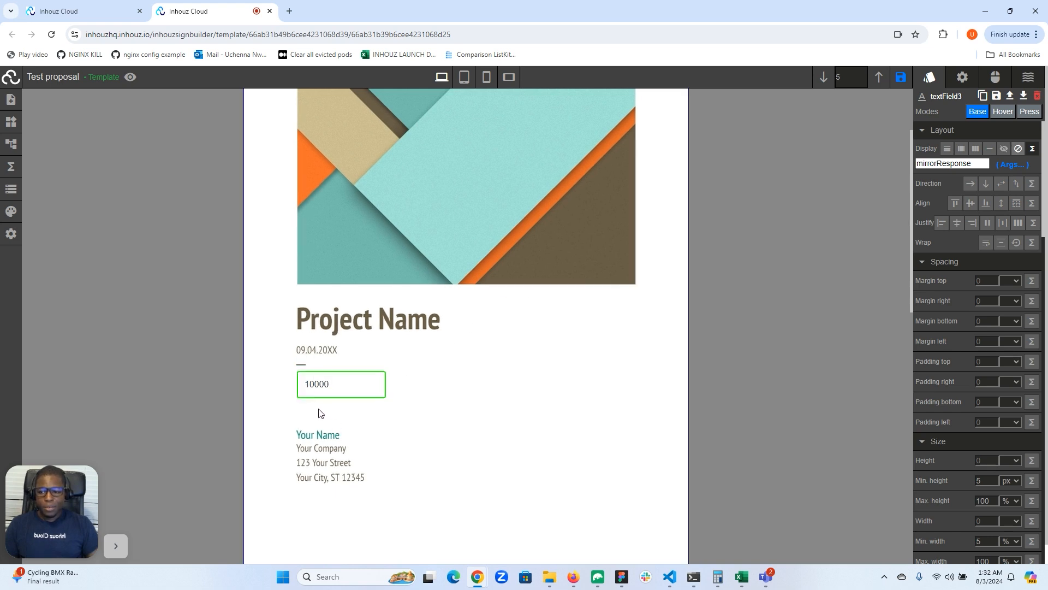
Test the text field's visibility by changing the number input to 1000, 1001 and back to 1000.
left_click(335, 386)
key("BackSpace")
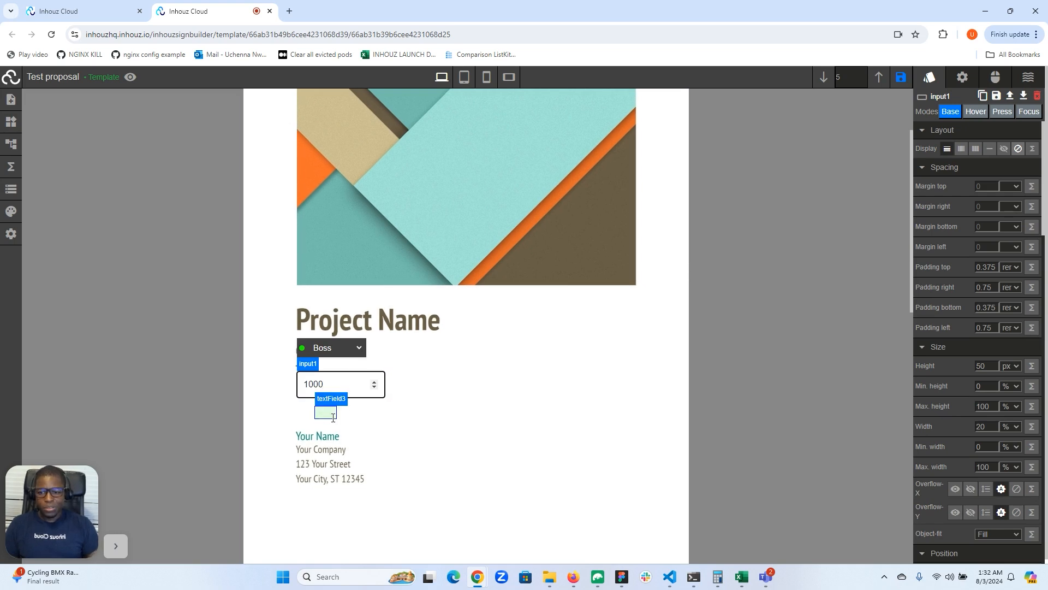
left_click(374, 382)
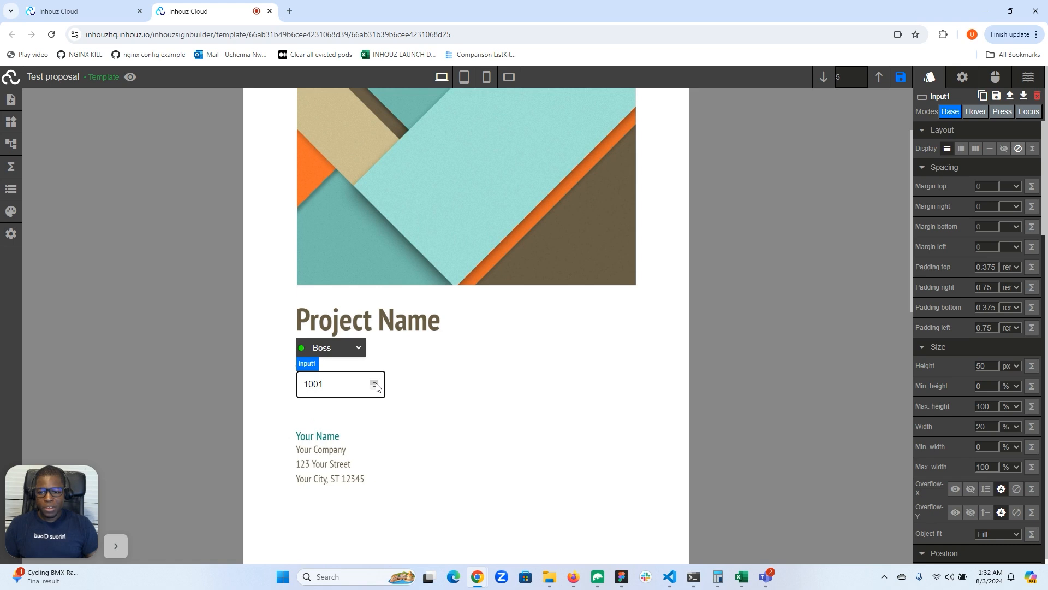
left_click(375, 388)
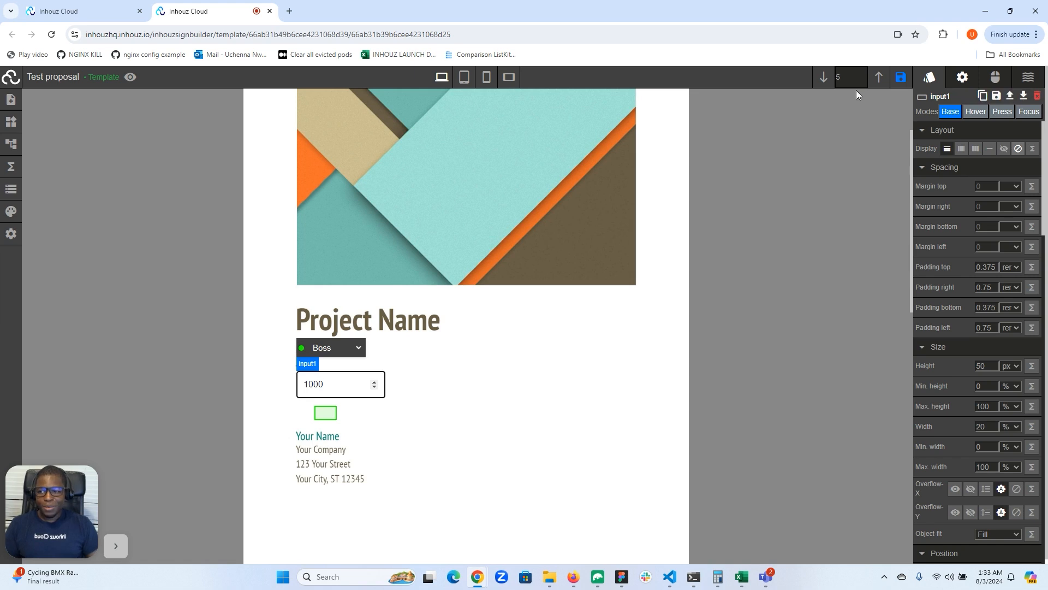
Add a text block beside the Your Name details and clear its width value and unit.
left_click(10, 121)
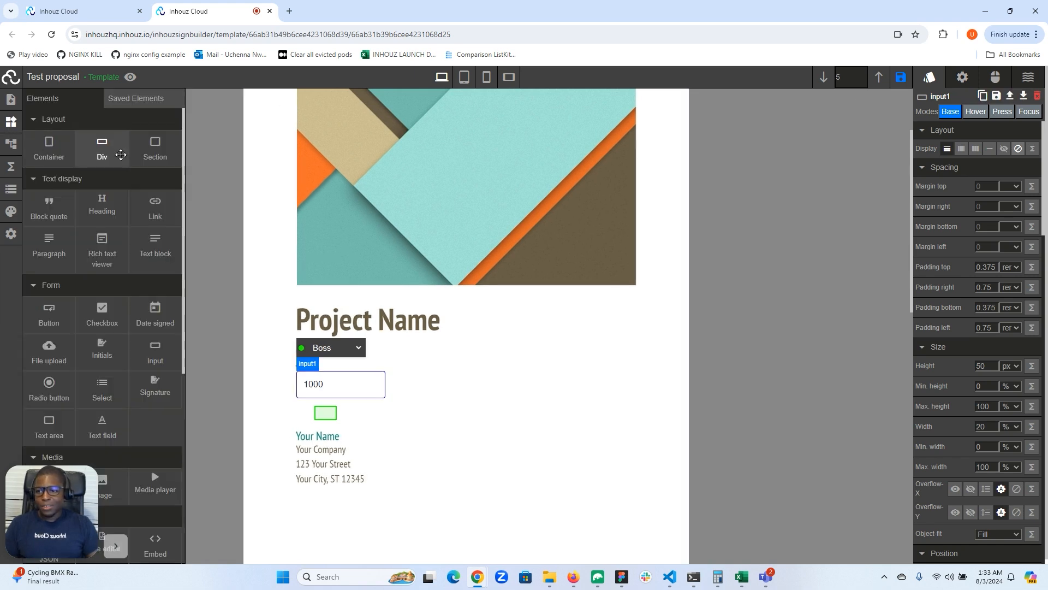
left_click_drag(146, 246, 395, 425)
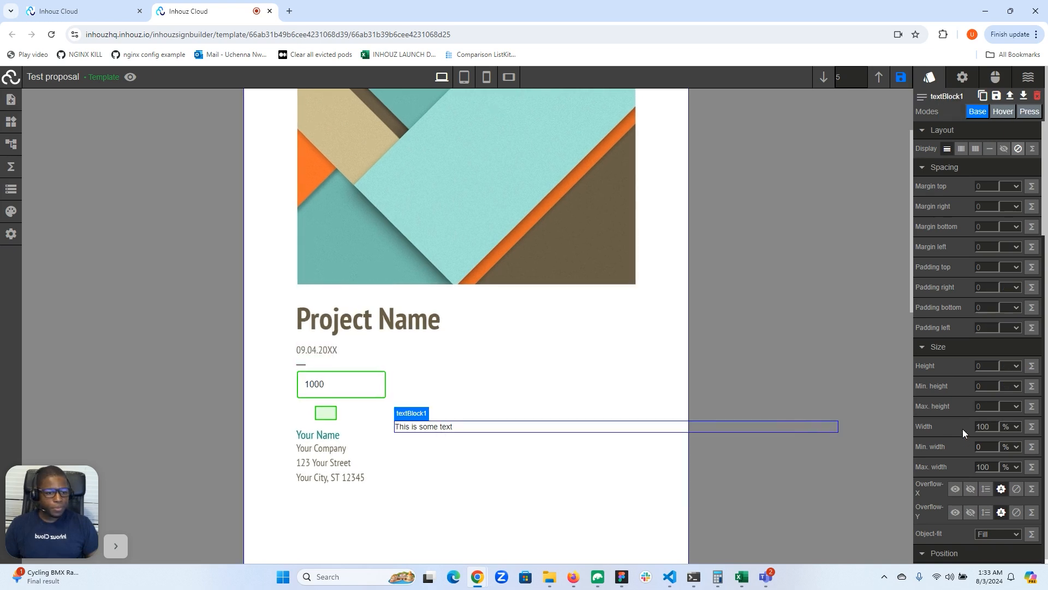
double_click(998, 426)
key("BackSpace")
left_click(1002, 427)
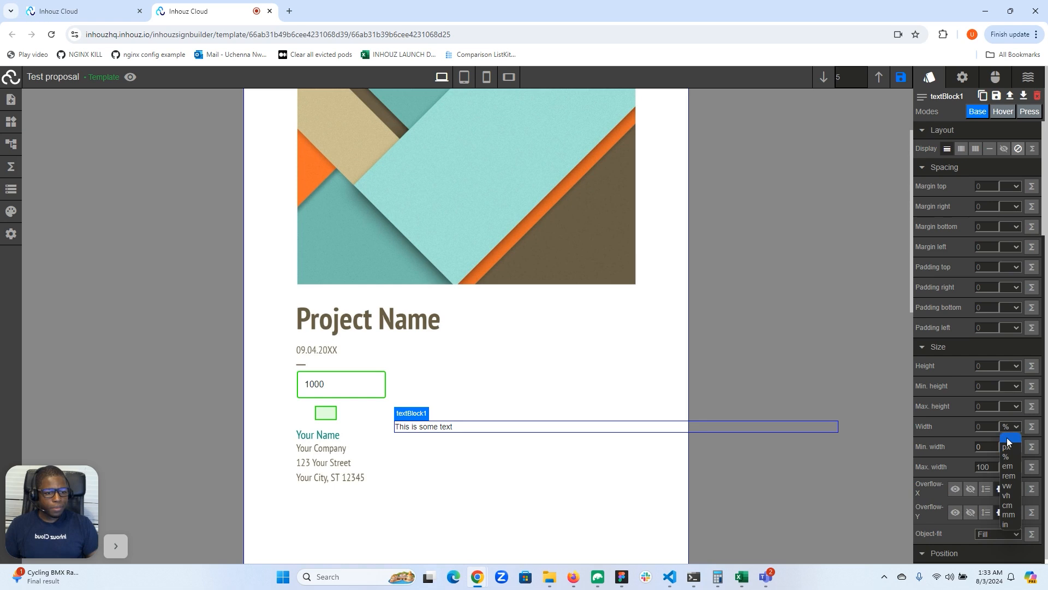
left_click(1008, 439)
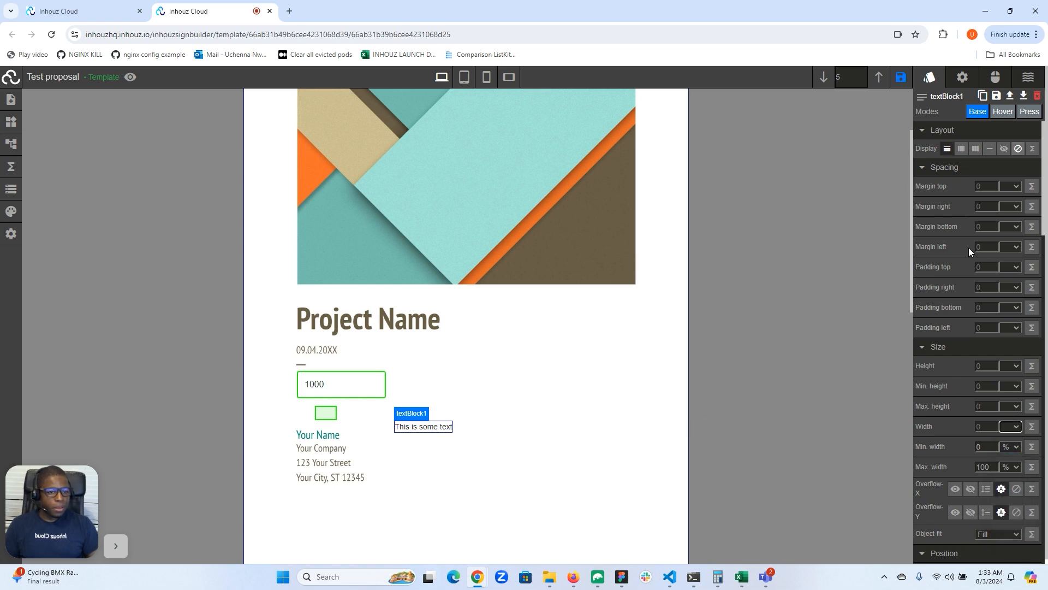
Set the new text block's font size to 3 rem.
scroll(969, 298, "down", 4)
scroll(968, 307, "up", 2)
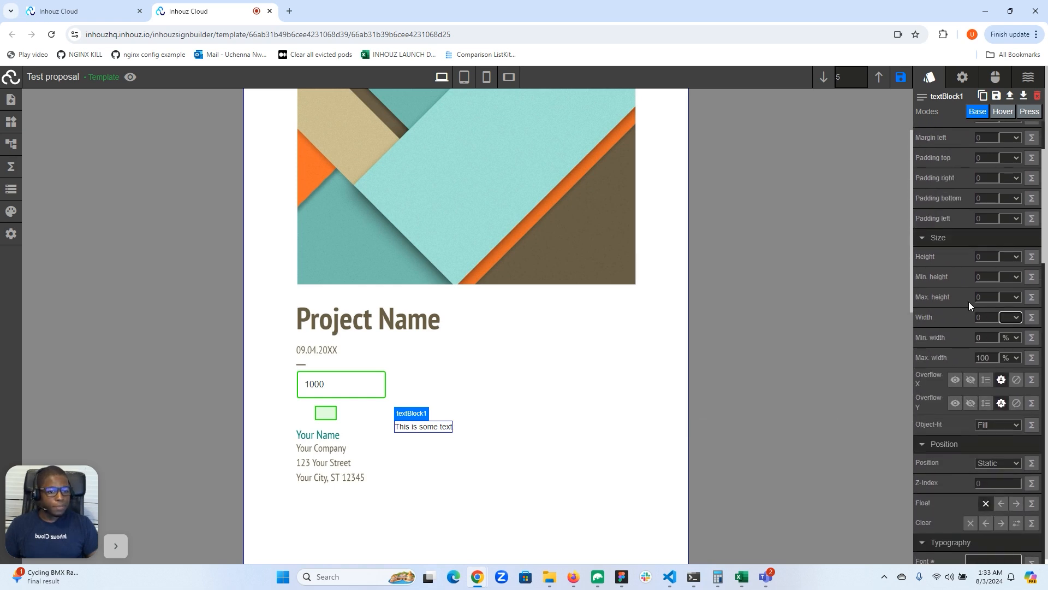
scroll(968, 306, "down", 3)
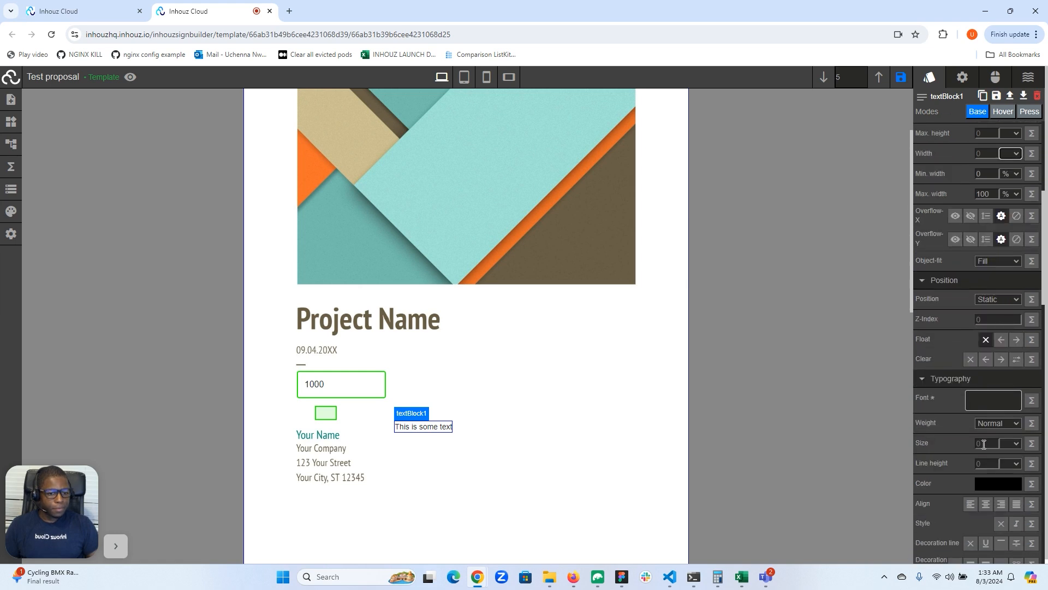
left_click(997, 444)
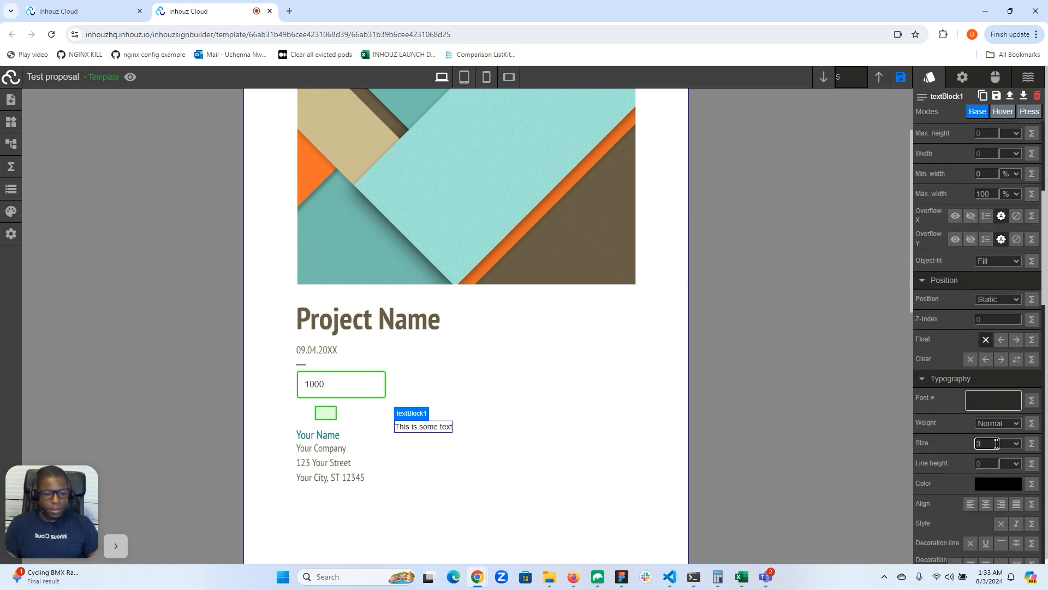
type("3")
left_click(1016, 444)
left_click(1010, 491)
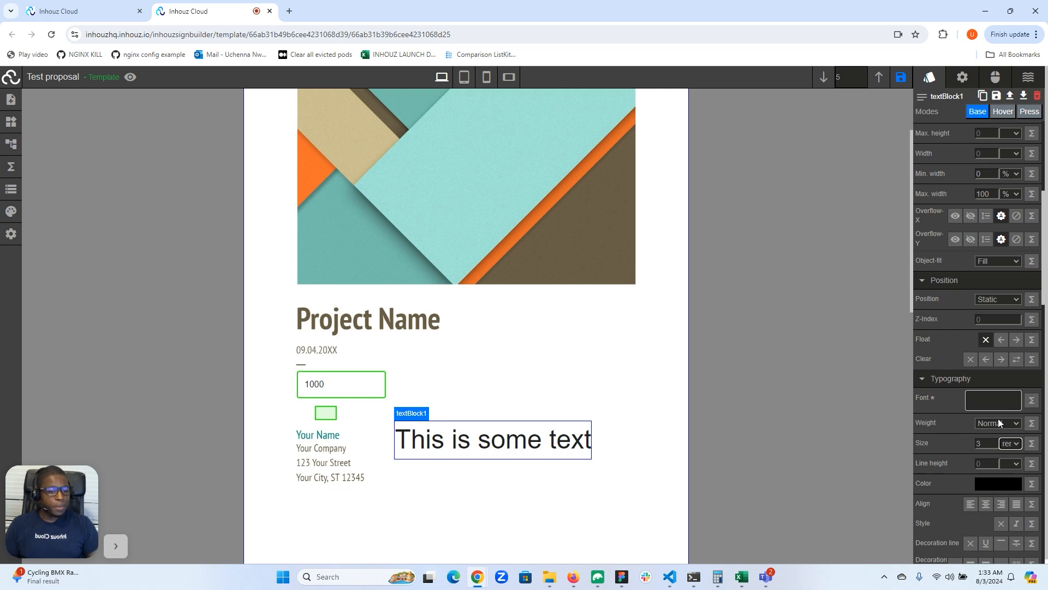
scroll(968, 332, "up", 5)
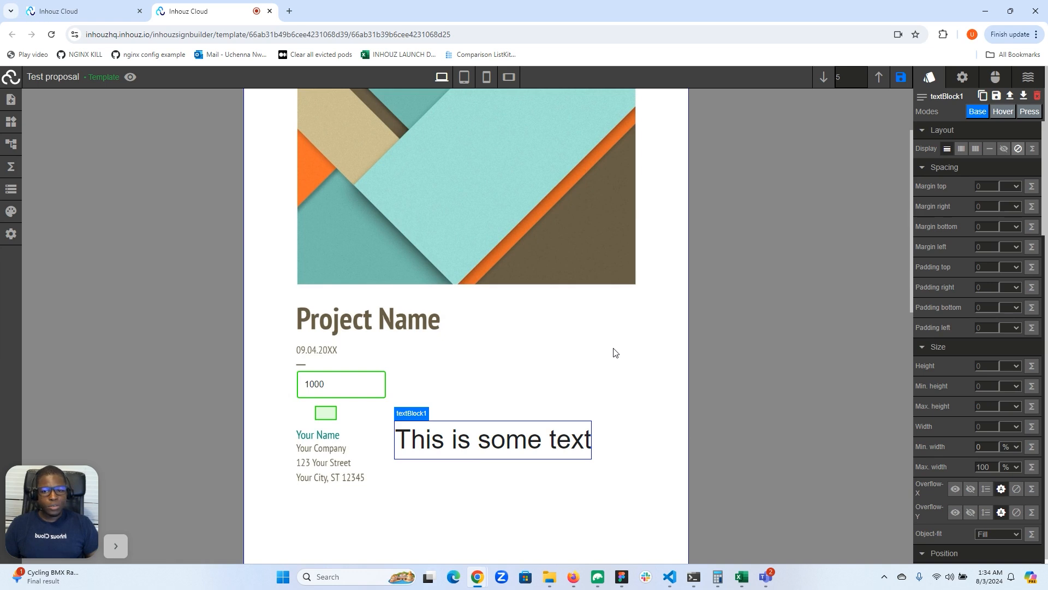
Turn on useDynamicText for the text block and open its dynamicText attribute as code in the expanded editor.
left_click(963, 77)
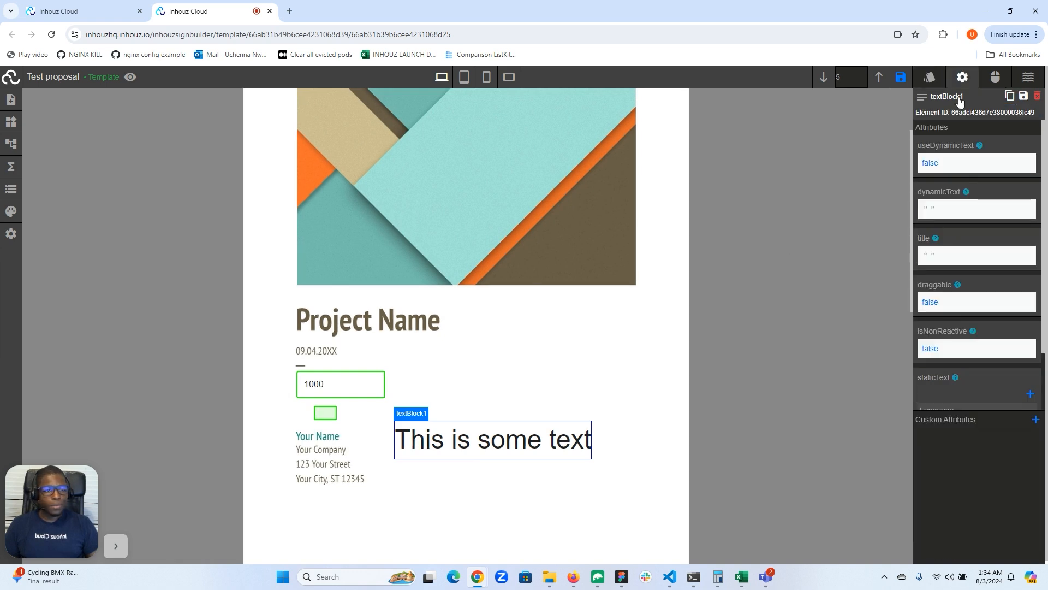
left_click(928, 163)
left_click(932, 189)
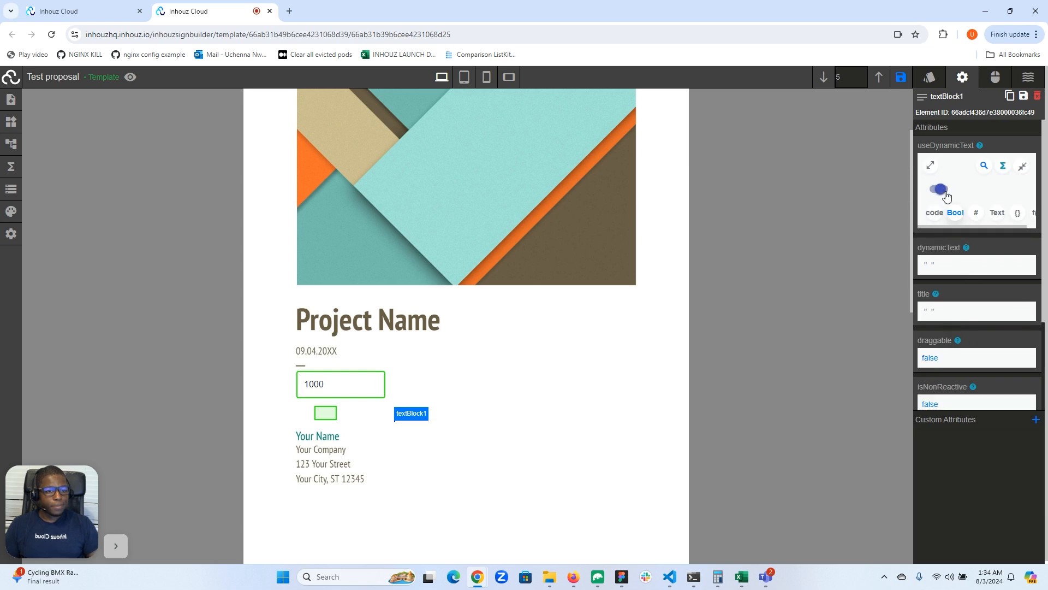
left_click(934, 269)
left_click(932, 288)
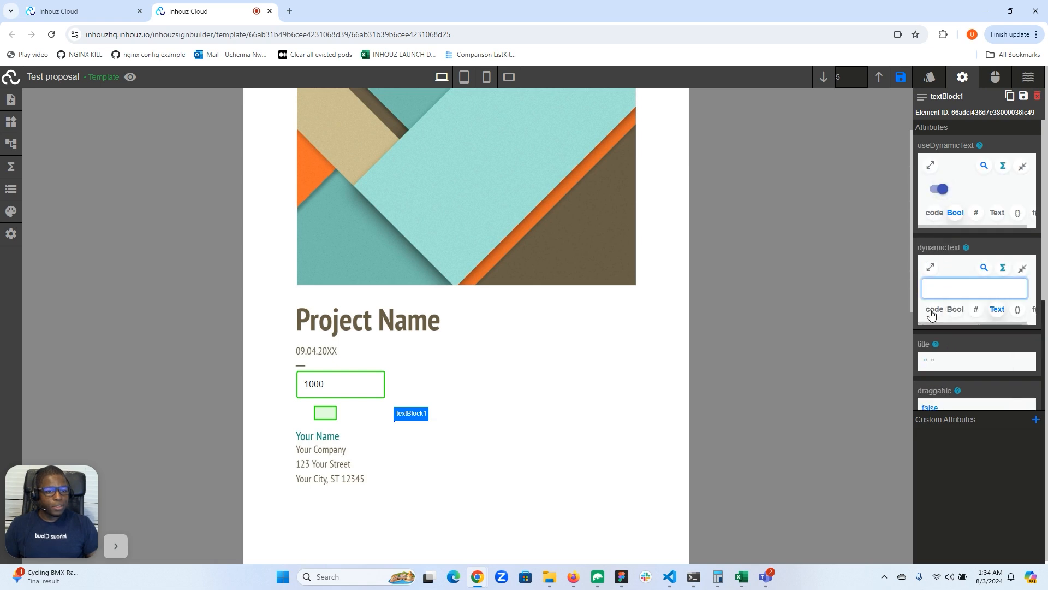
left_click(933, 310)
left_click(930, 268)
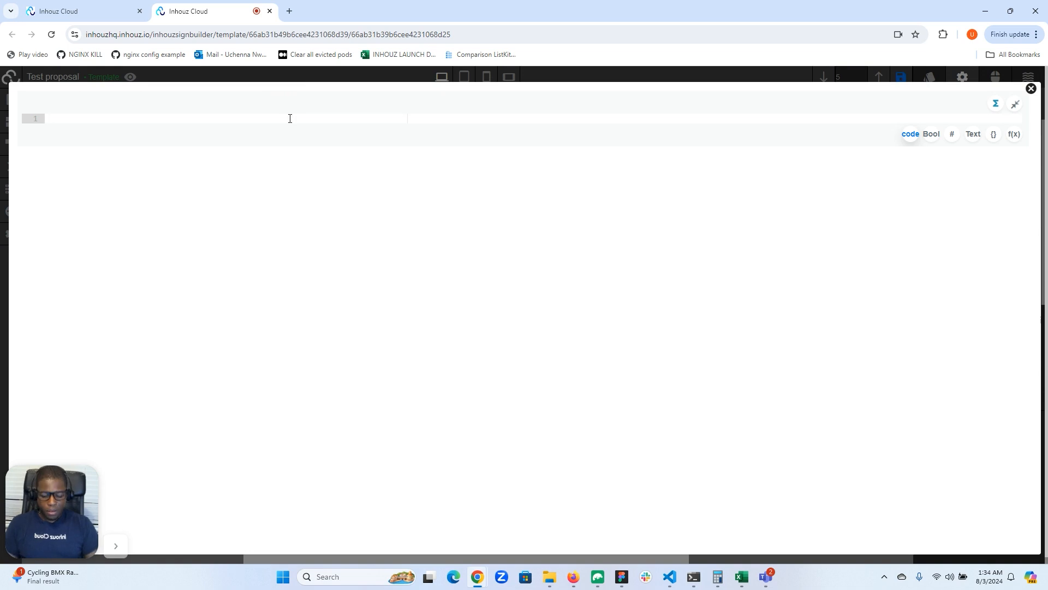
Write the dynamicText condition typeof PARAMETER.App_Data.paymentAmount === 'number' ? in the code editor.
type("PARAMETER")
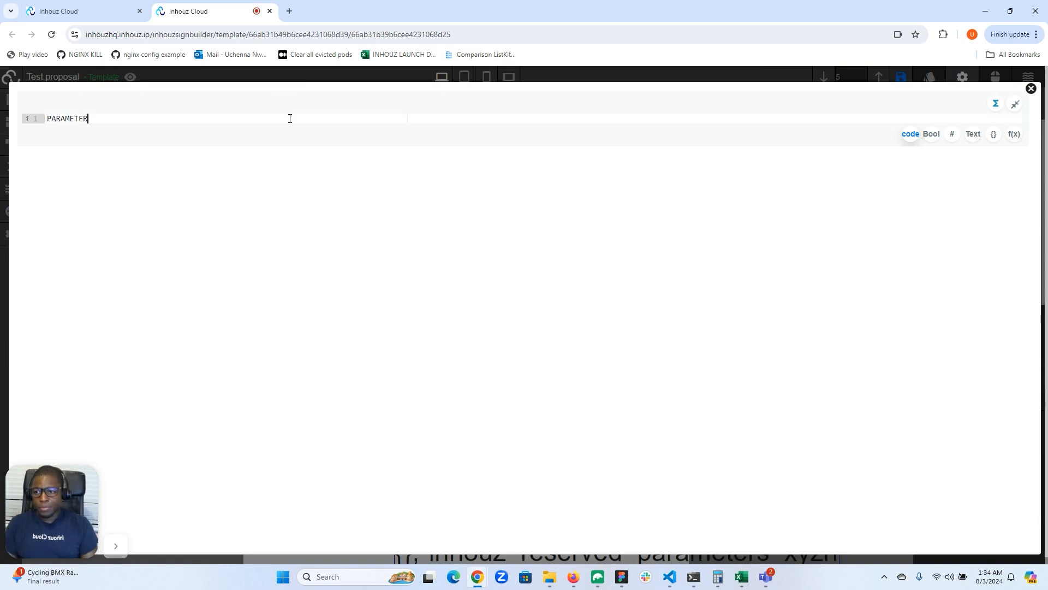
type(".App_")
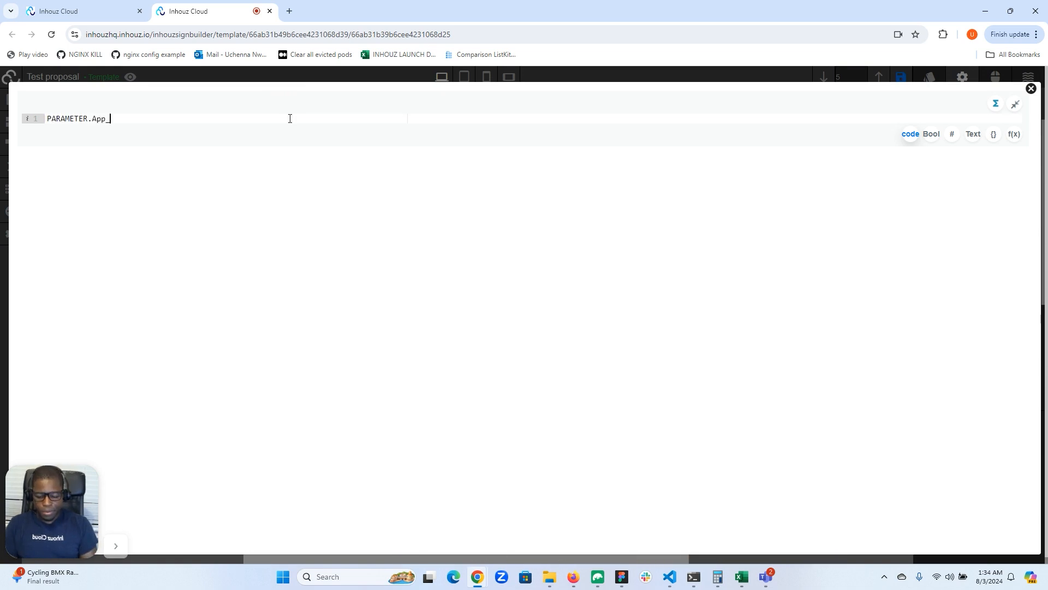
type("Data")
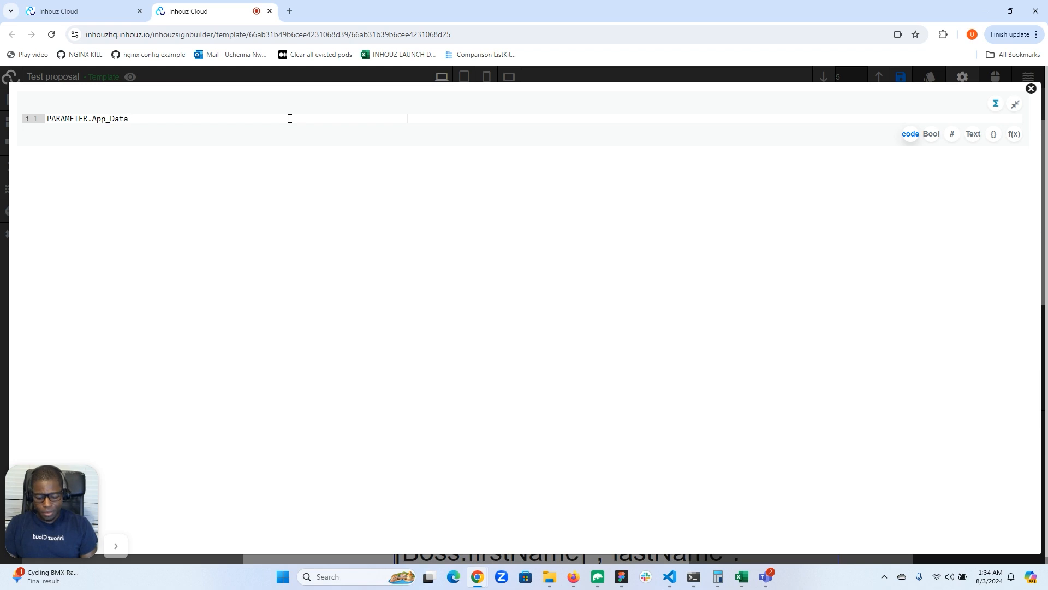
type(".paymentAmount")
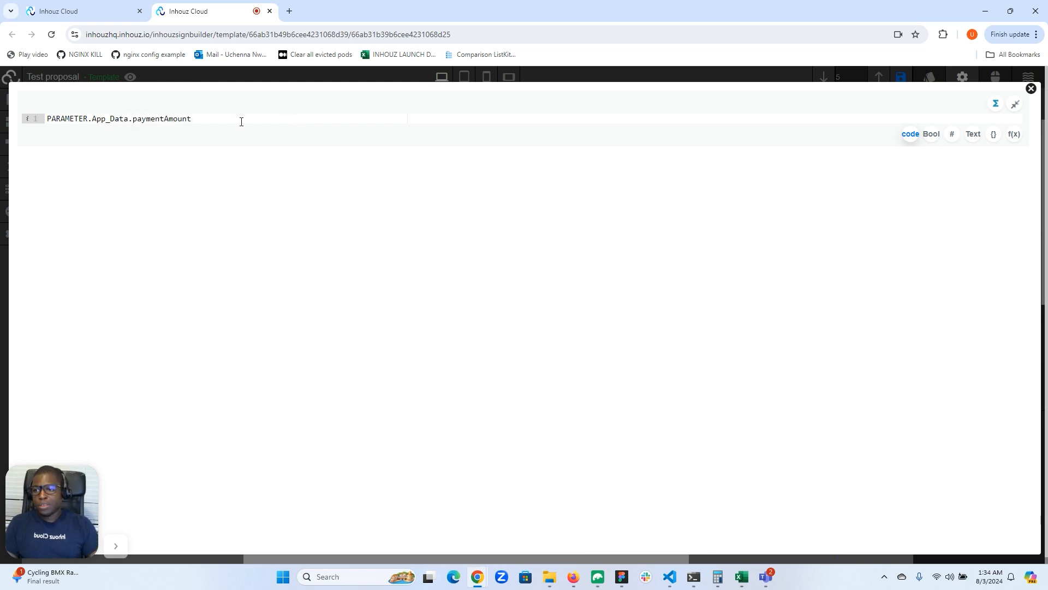
left_click(47, 119)
type("typeo")
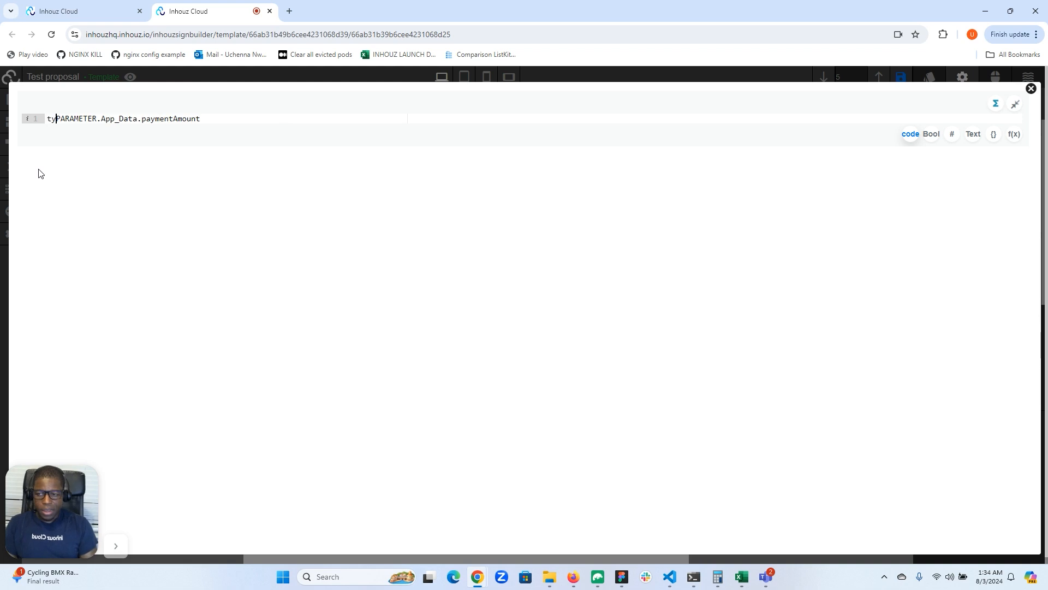
type("f")
left_click(246, 120)
type("=== 'nu")
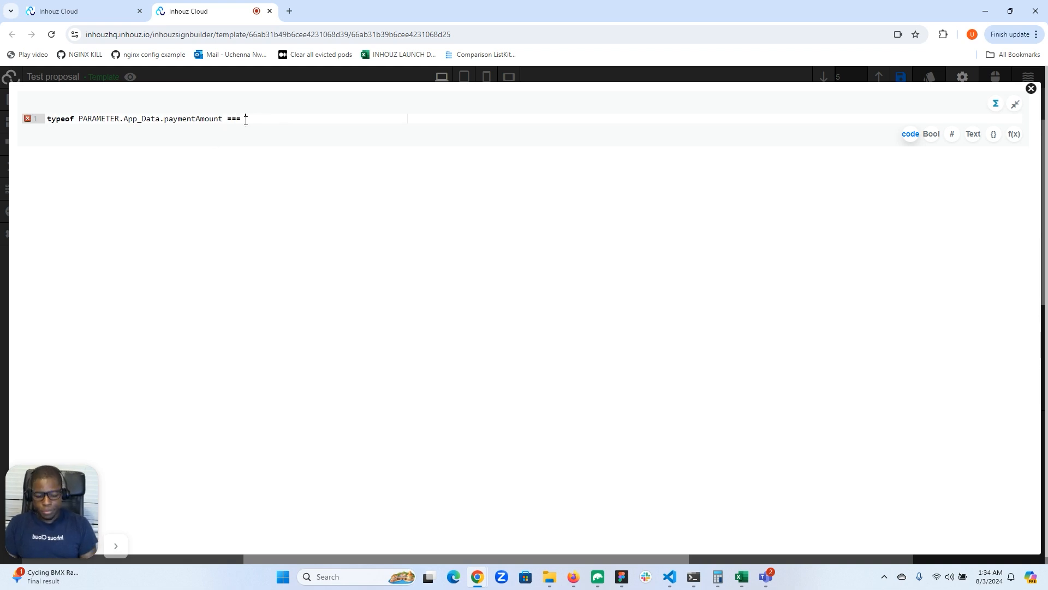
type("r' ?")
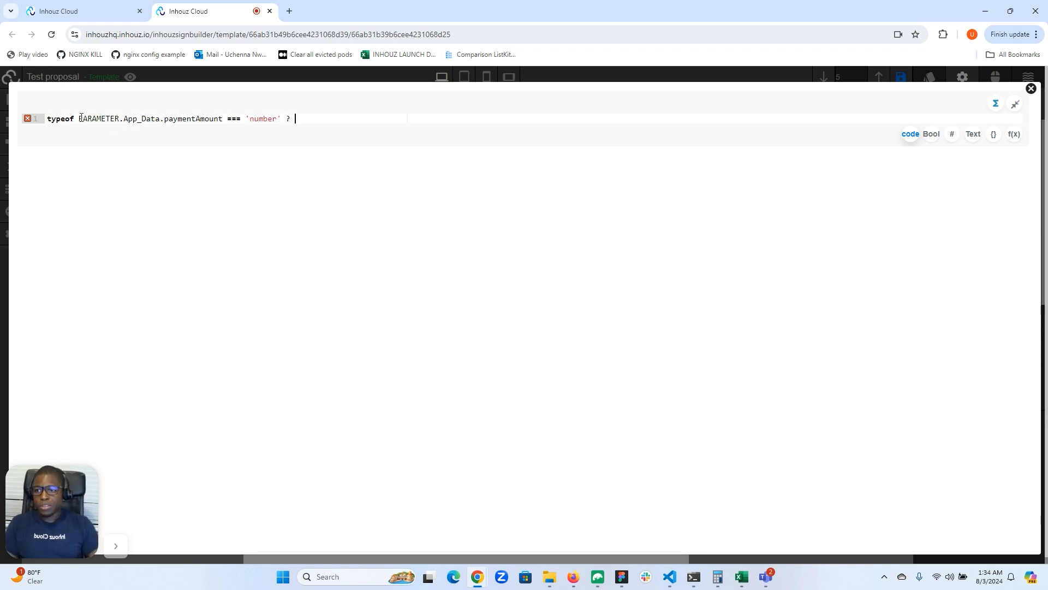
Complete the dynamicText expression with PARAMETER.App_Data.paymentAmount * 345 : 0 by reusing the existing parameter reference, and close the editor.
left_click_drag(79, 119, 223, 119)
right_click(173, 123)
left_click(207, 190)
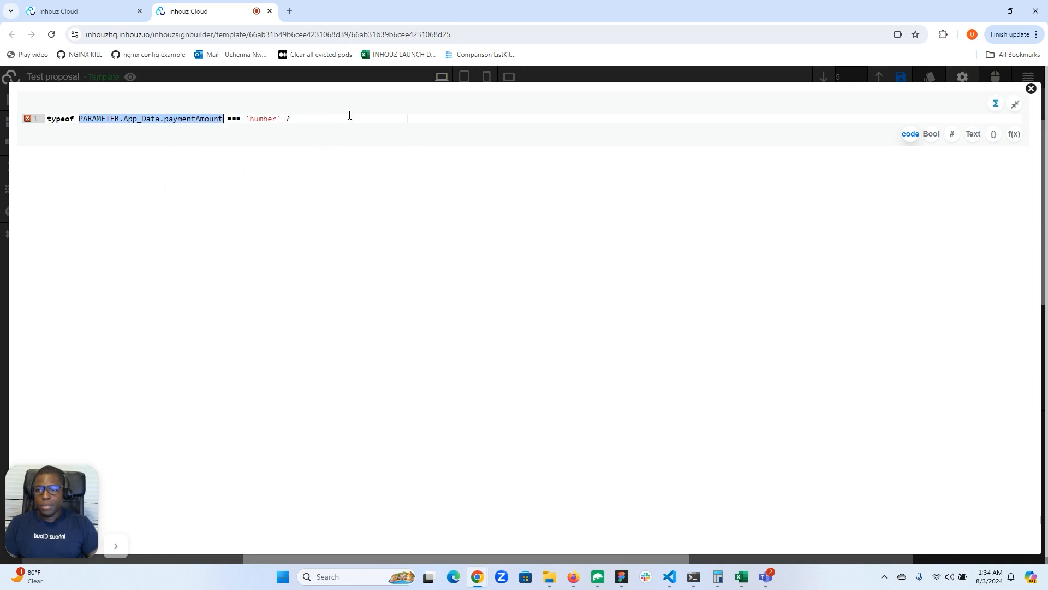
left_click(331, 123)
key("ctrl+v")
type("*")
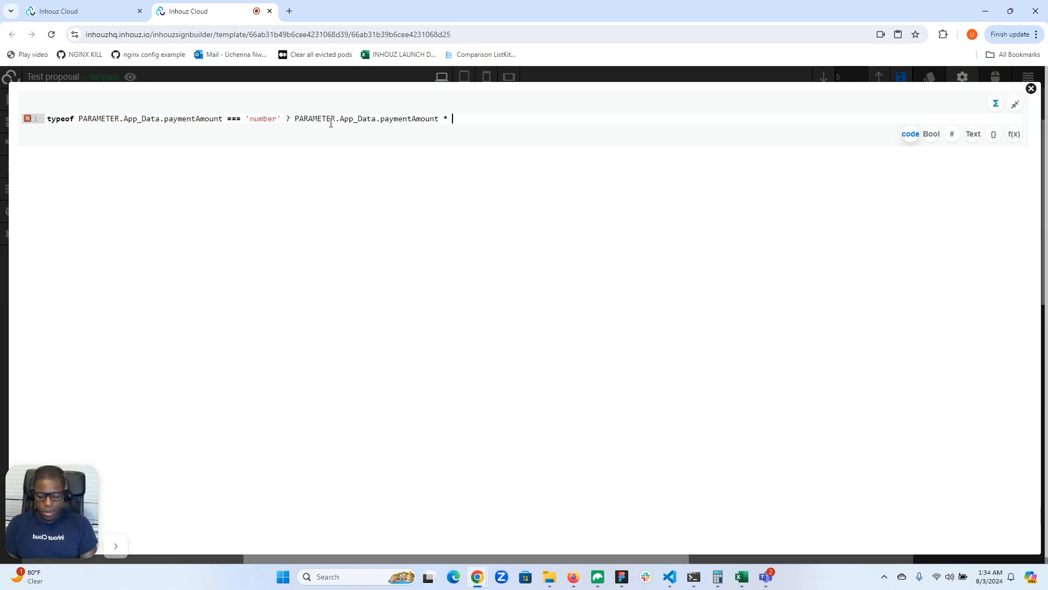
type(" 345 :")
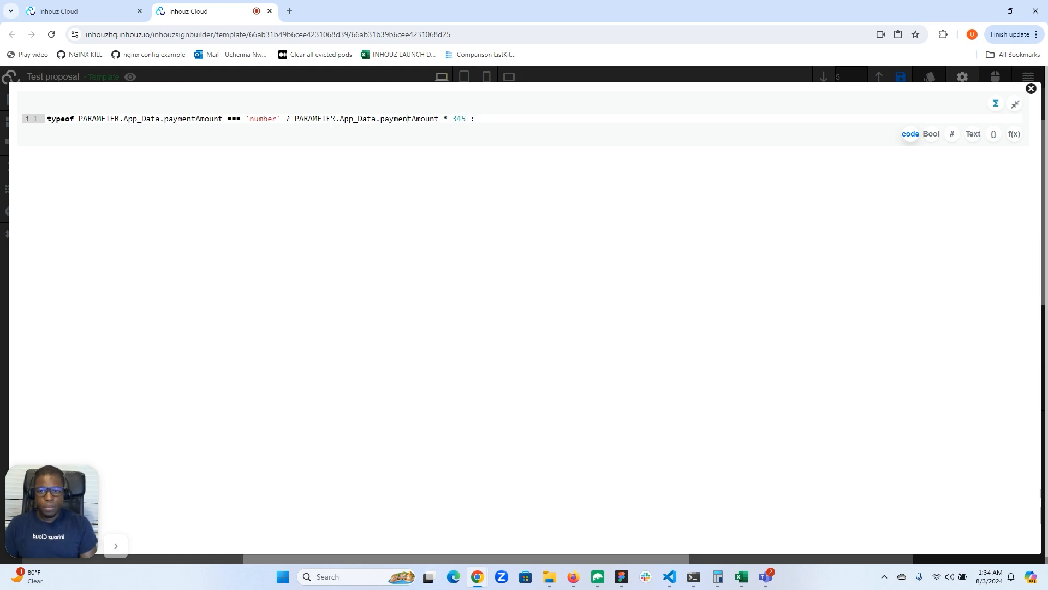
type(" 0")
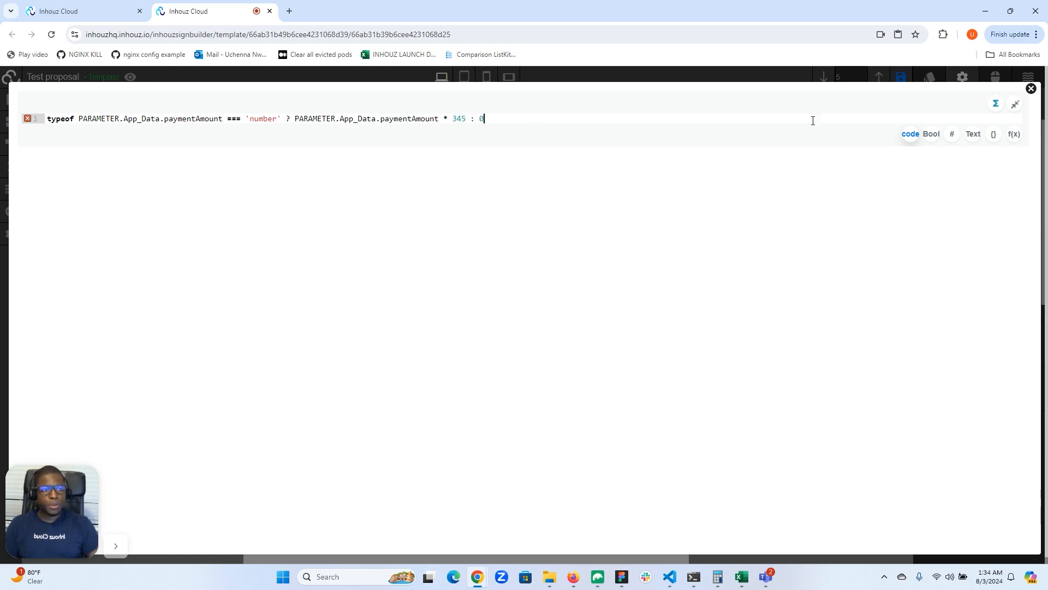
left_click(1031, 89)
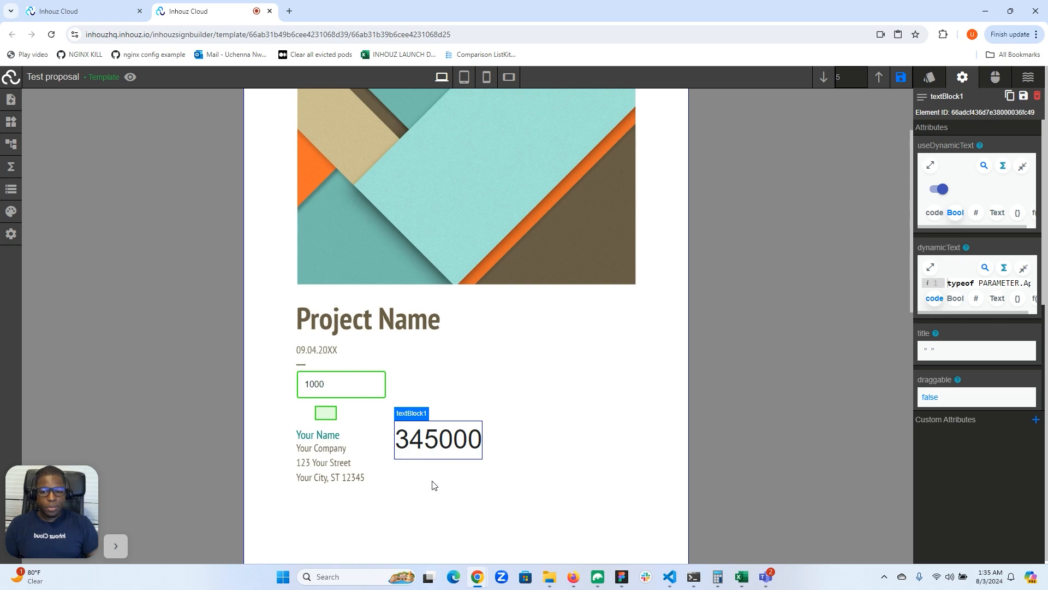
Enter 10000000 in the number input and check how the dynamic text block responds.
left_click(351, 388)
type("0")
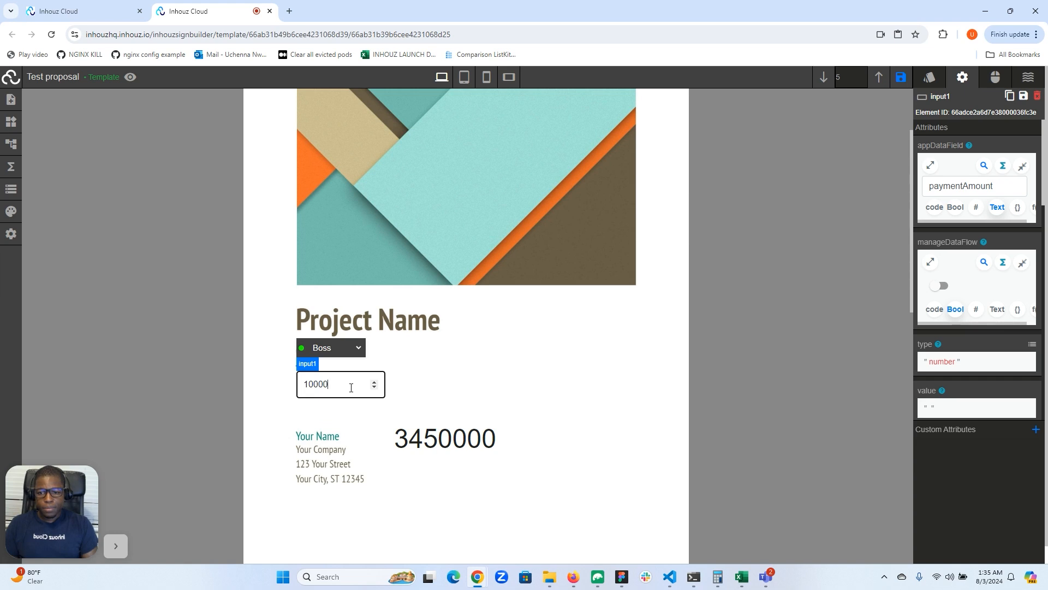
type("00")
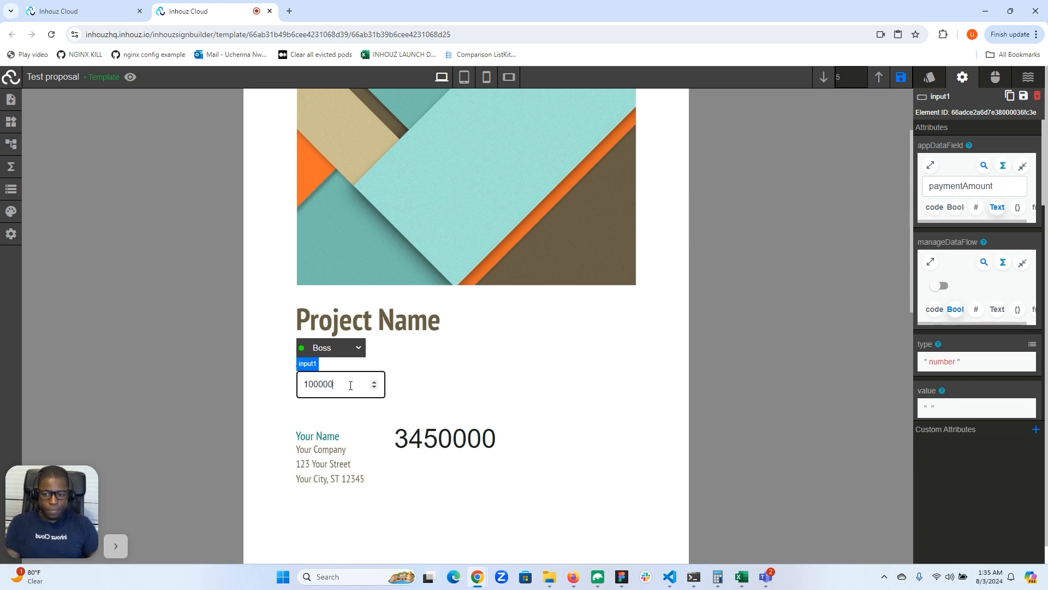
type("00")
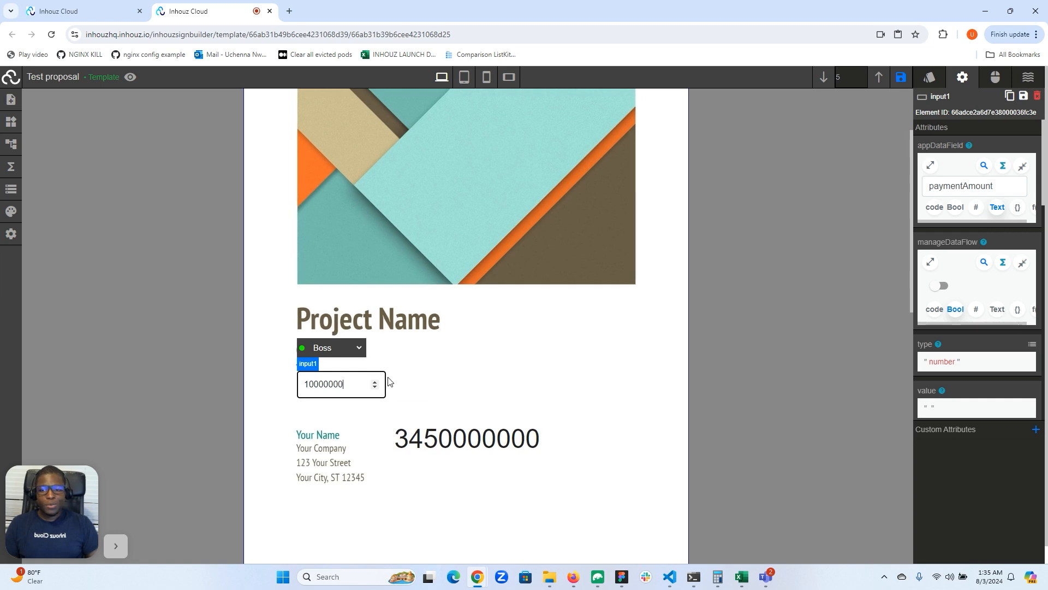
left_click(482, 378)
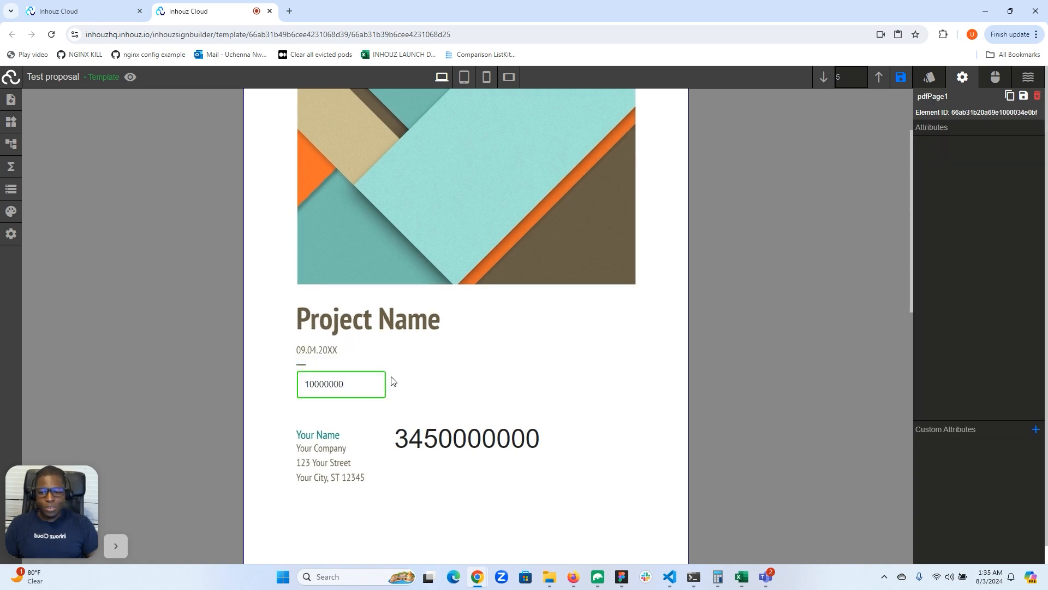
left_click(340, 386)
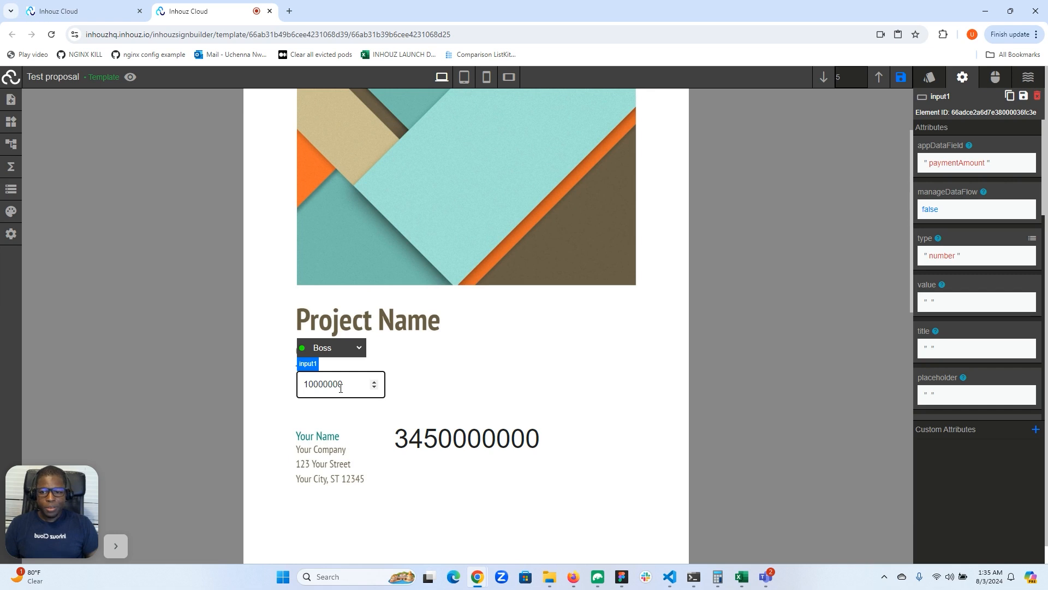